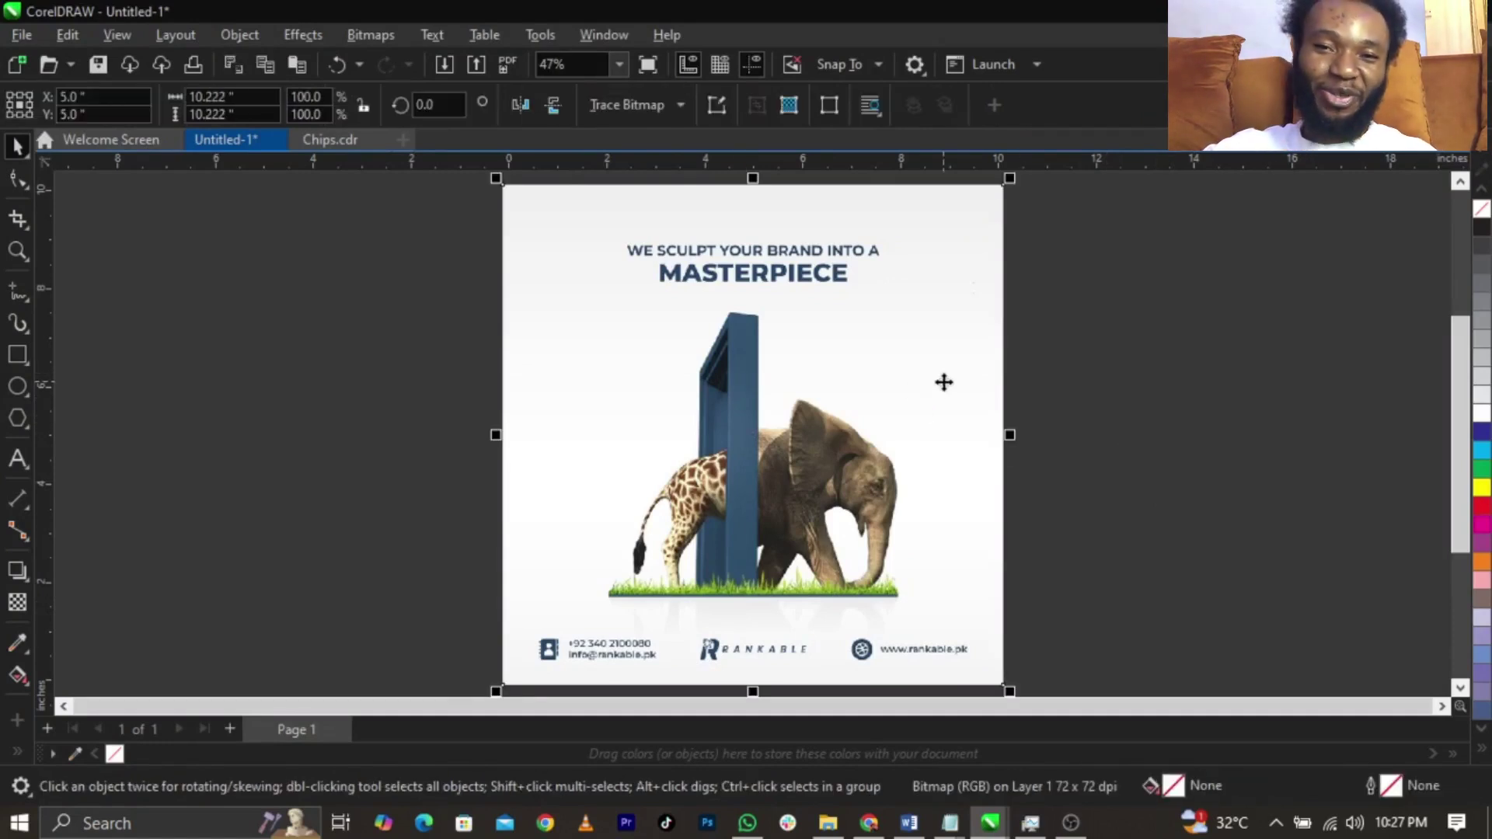
Select the flyer image on the page for export.
left_click(1018, 388)
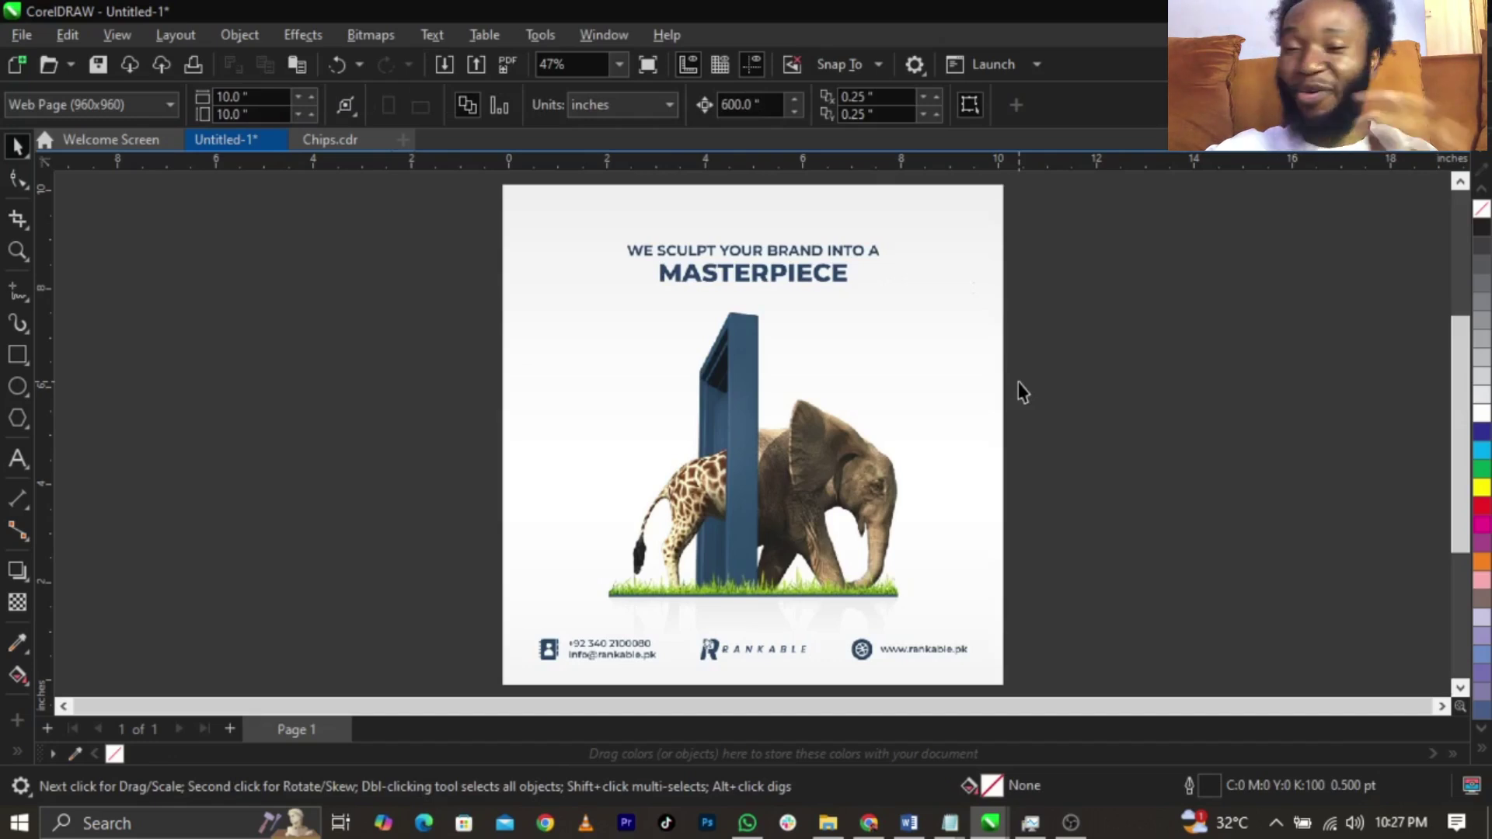
left_click(956, 470)
left_click(1013, 458)
left_click(883, 469)
left_click(1073, 460)
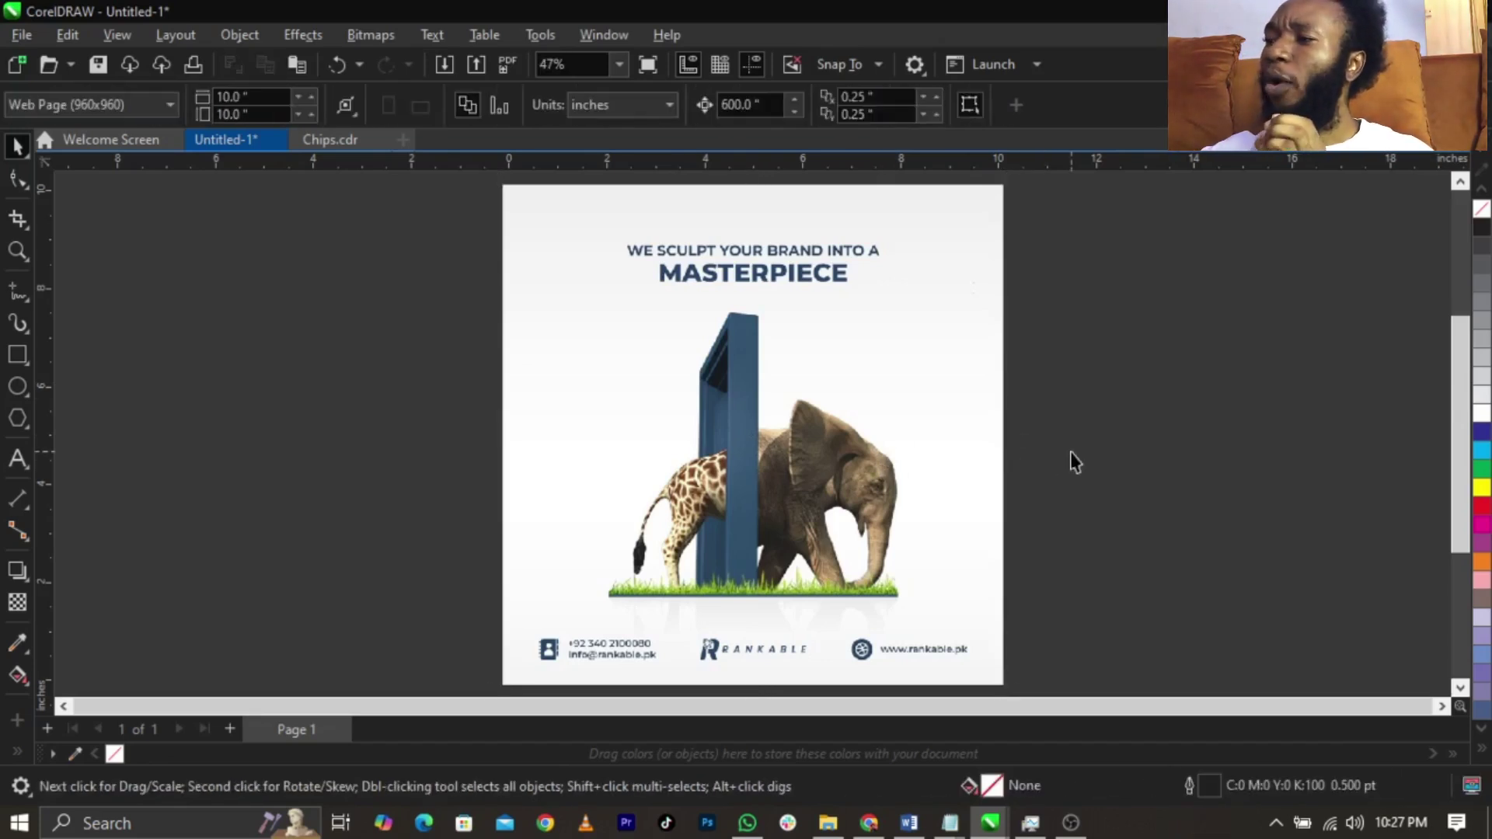
left_click(961, 453)
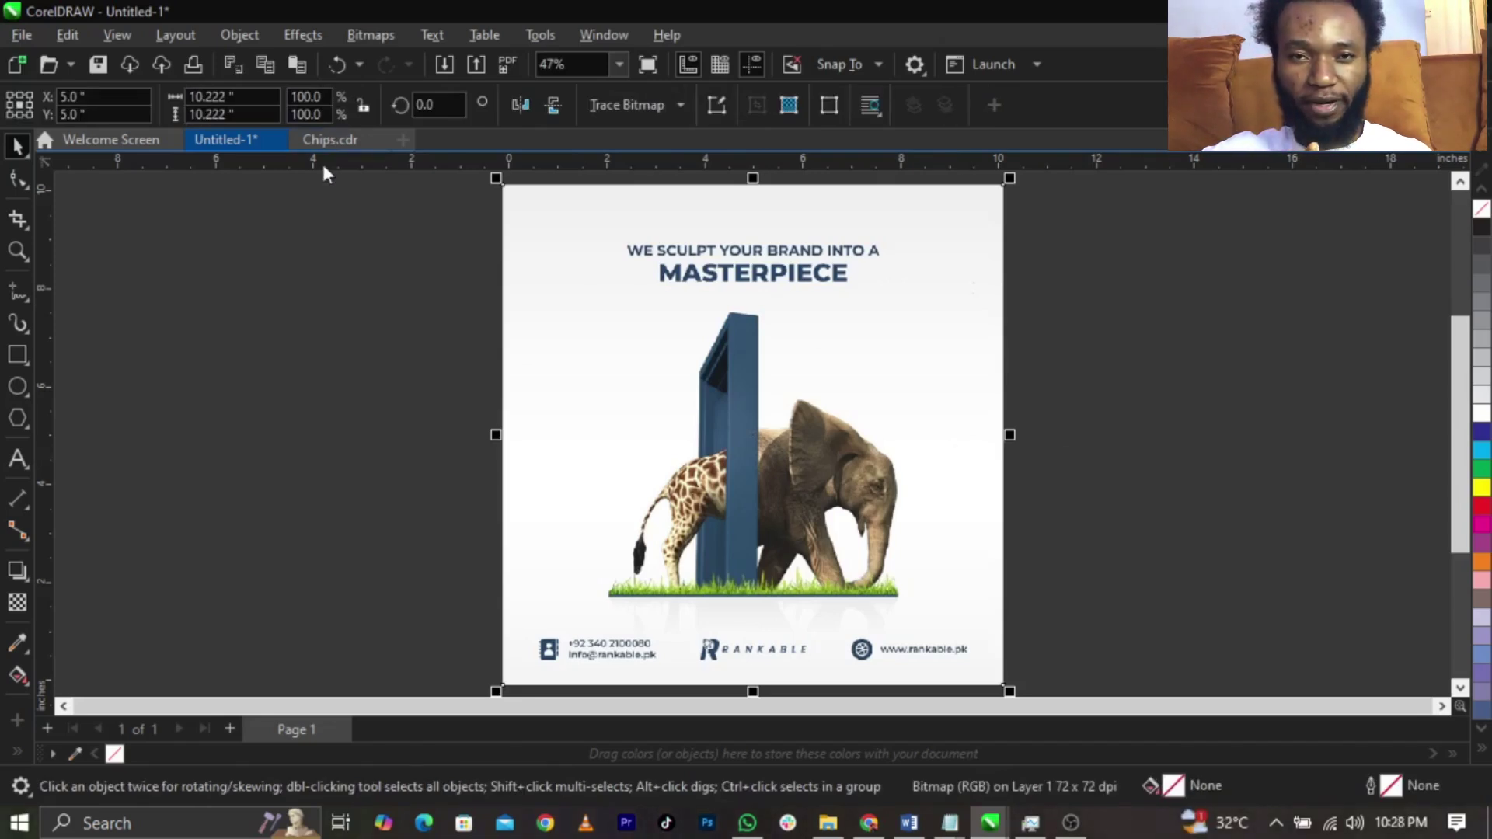
Bring up the File menu, dismissing it once and reopening it.
left_click(22, 38)
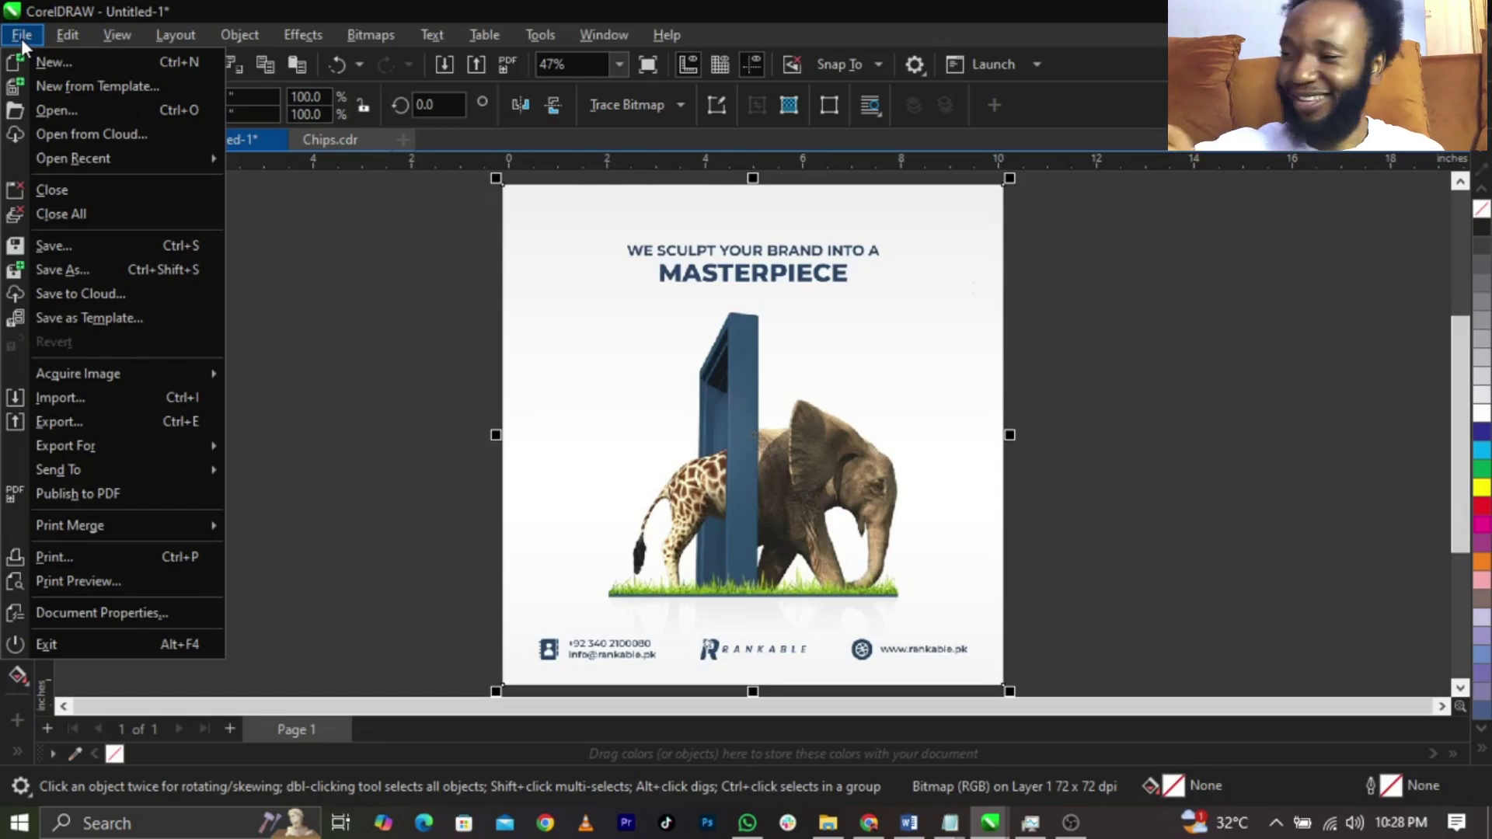
key("Escape")
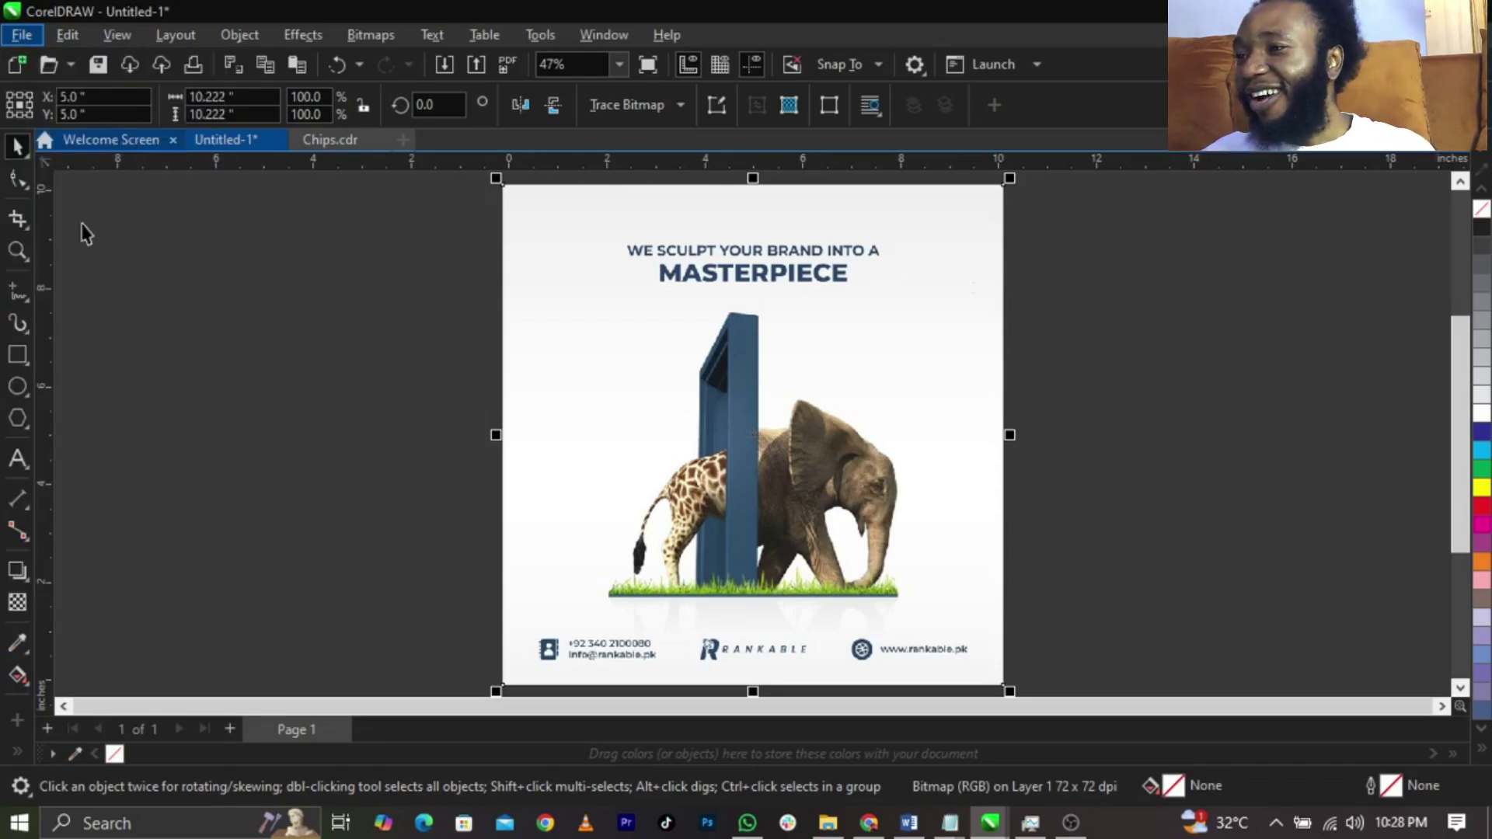
left_click(25, 36)
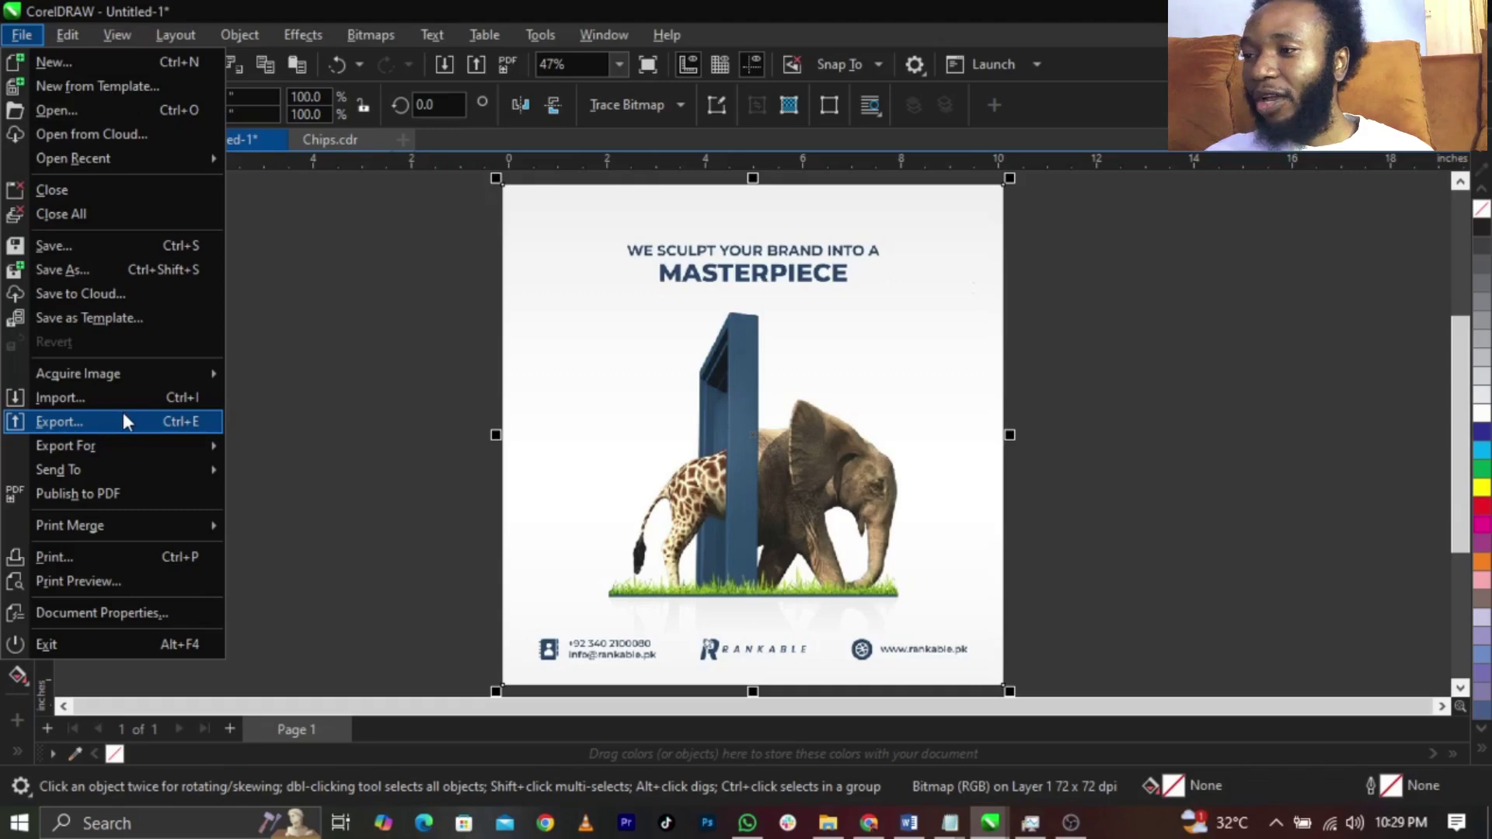
Start the export and create and open a new 'export' folder on the Desktop.
left_click(123, 420)
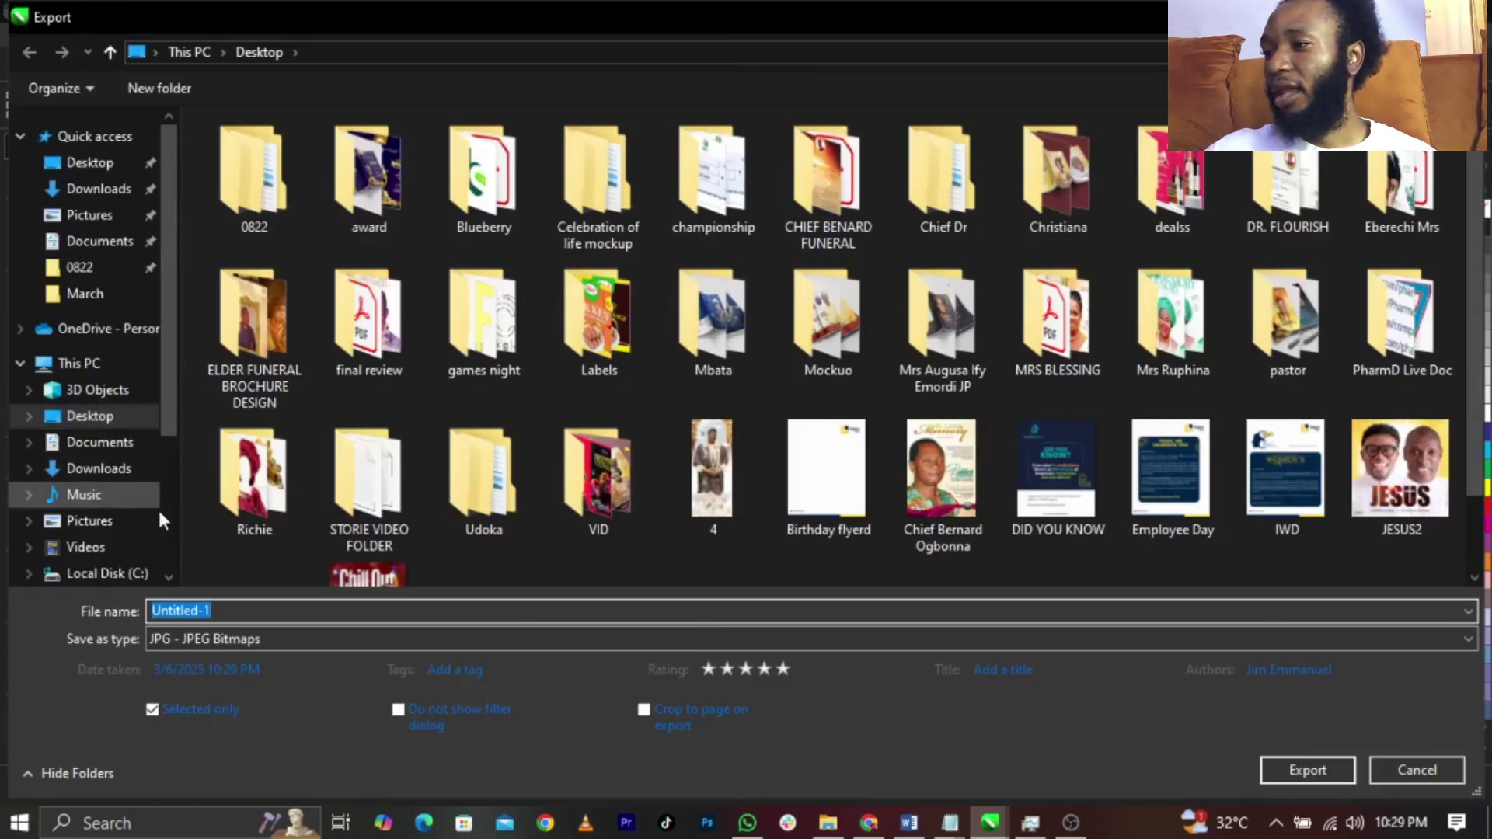
left_click(193, 529)
right_click(192, 529)
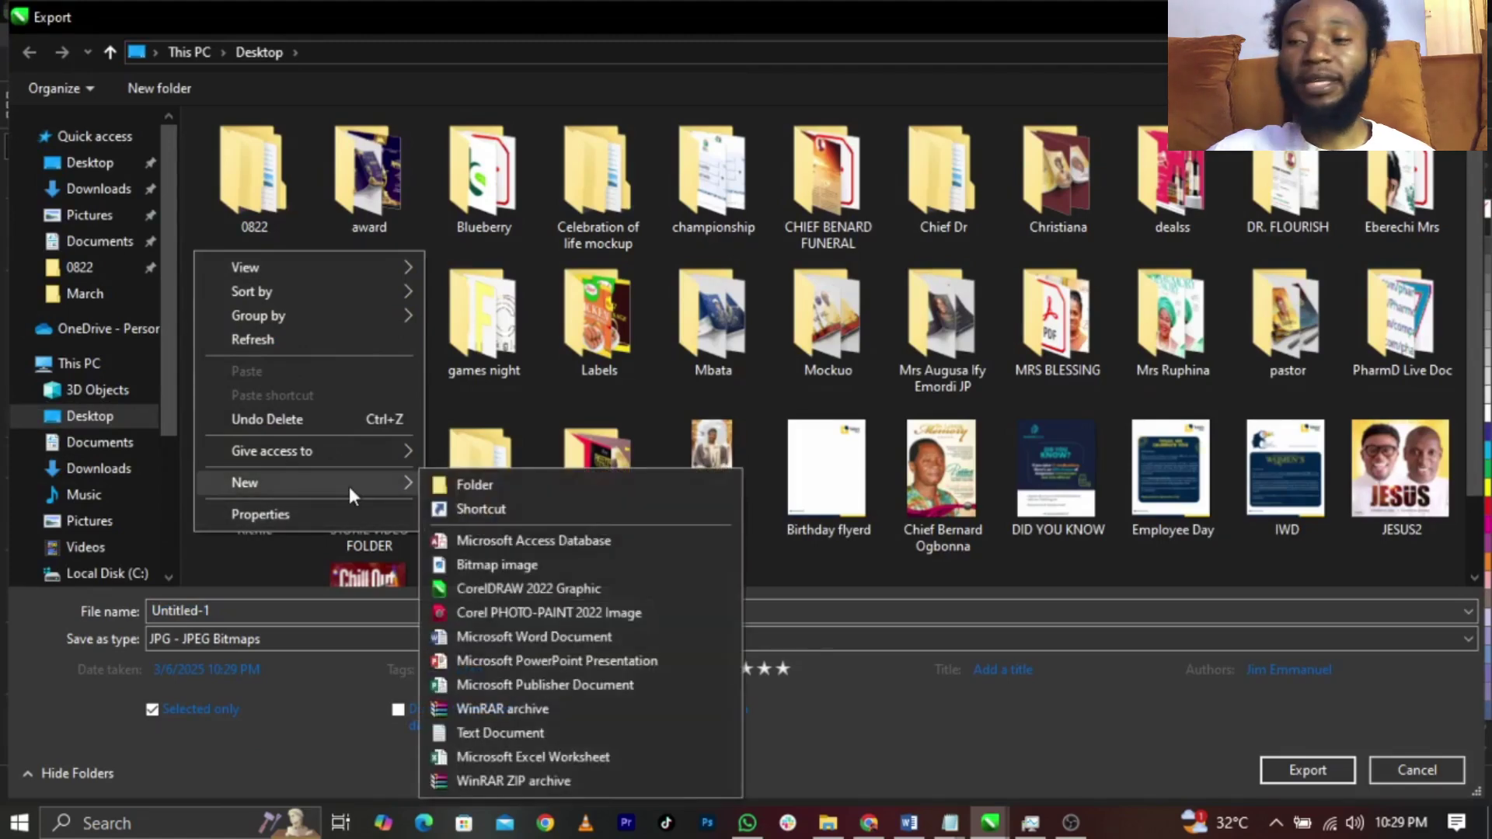
left_click(458, 485)
type("export")
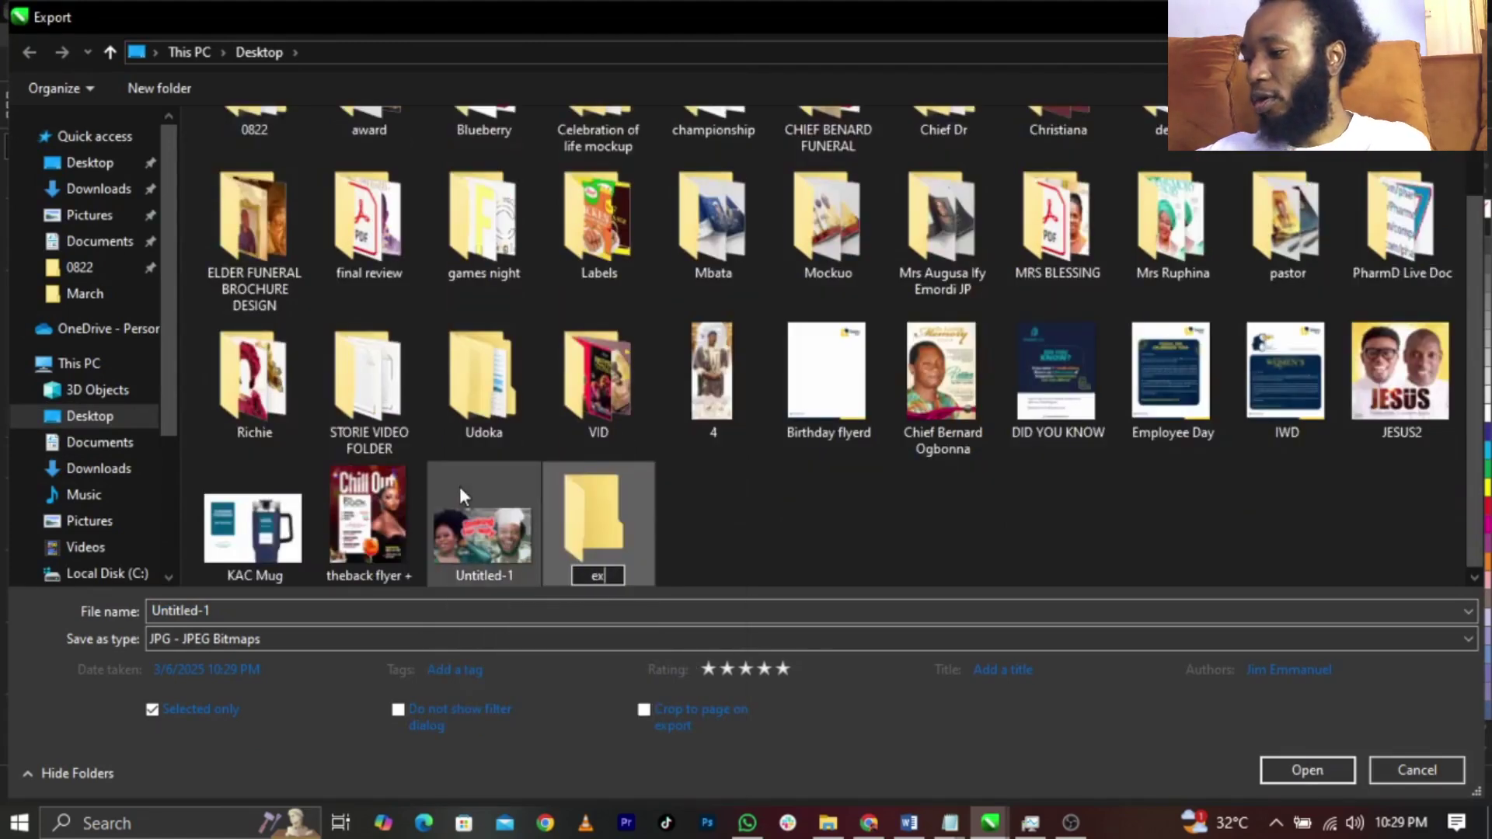
key("Return")
key("Return")
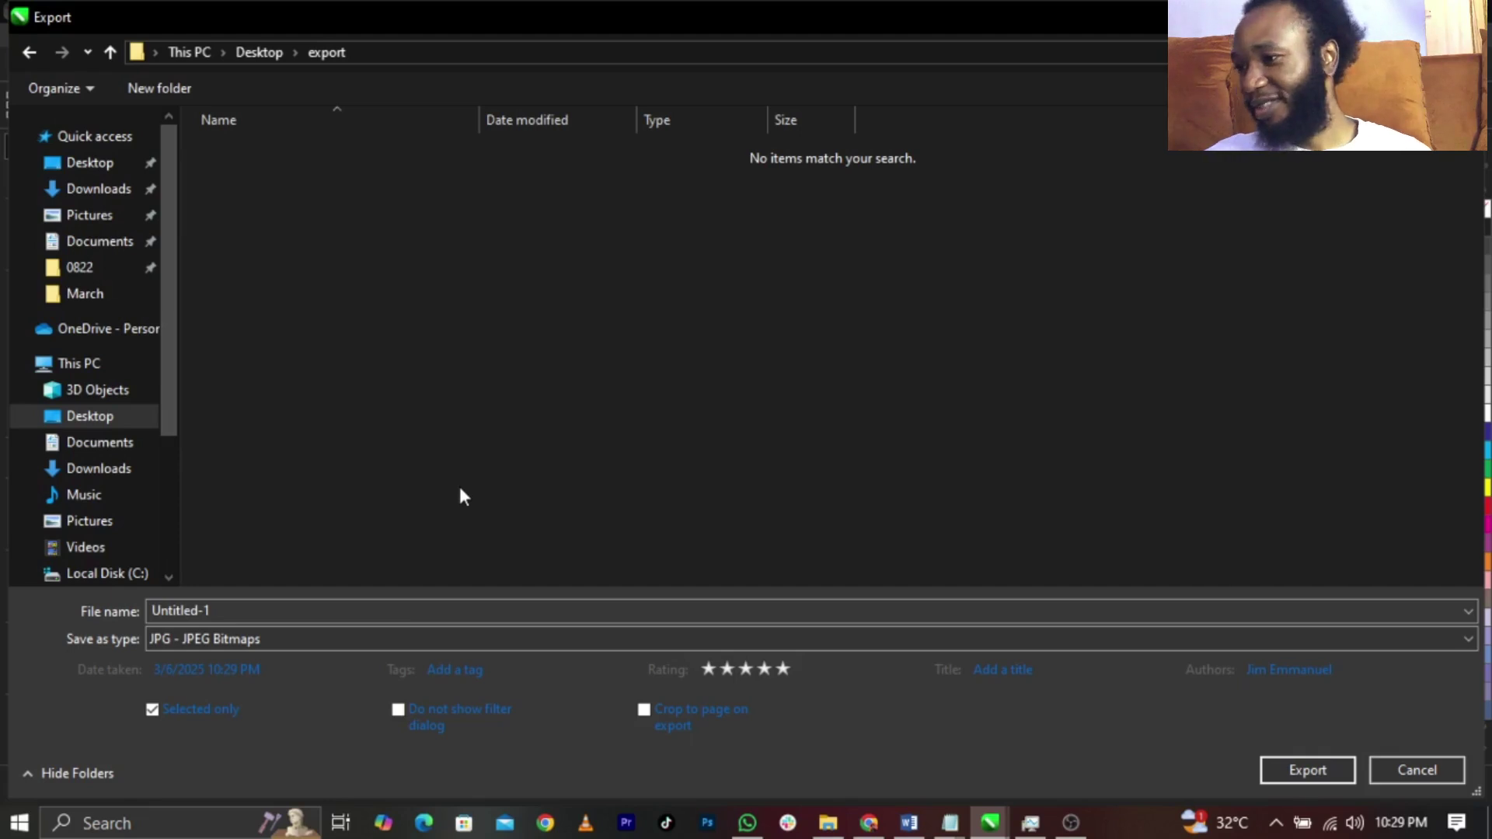
Replace the default Untitled-1 file name with 'SAVE AS TYPE FLYER'.
left_click(530, 610)
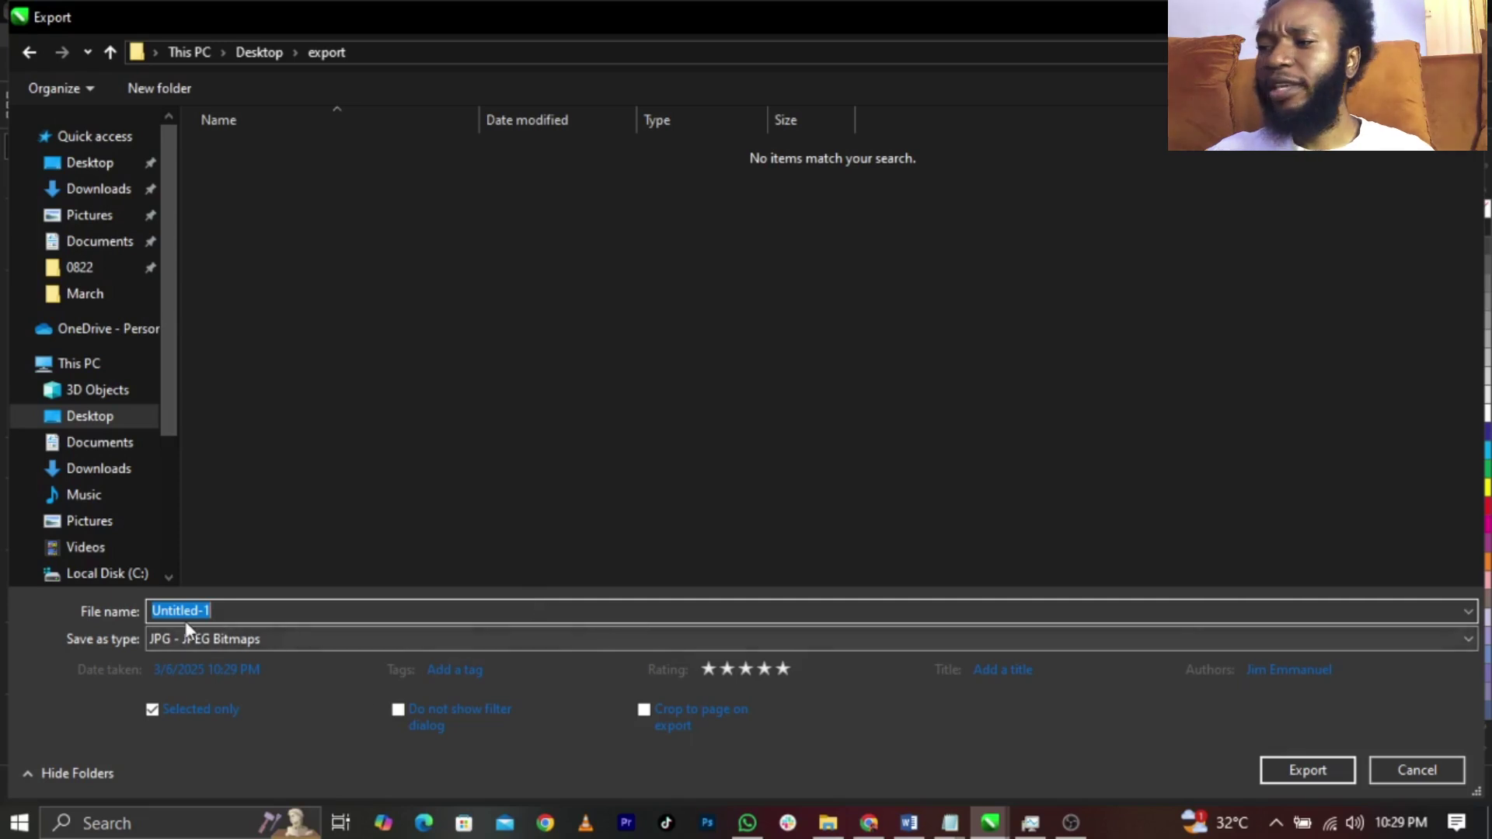
left_click(226, 614)
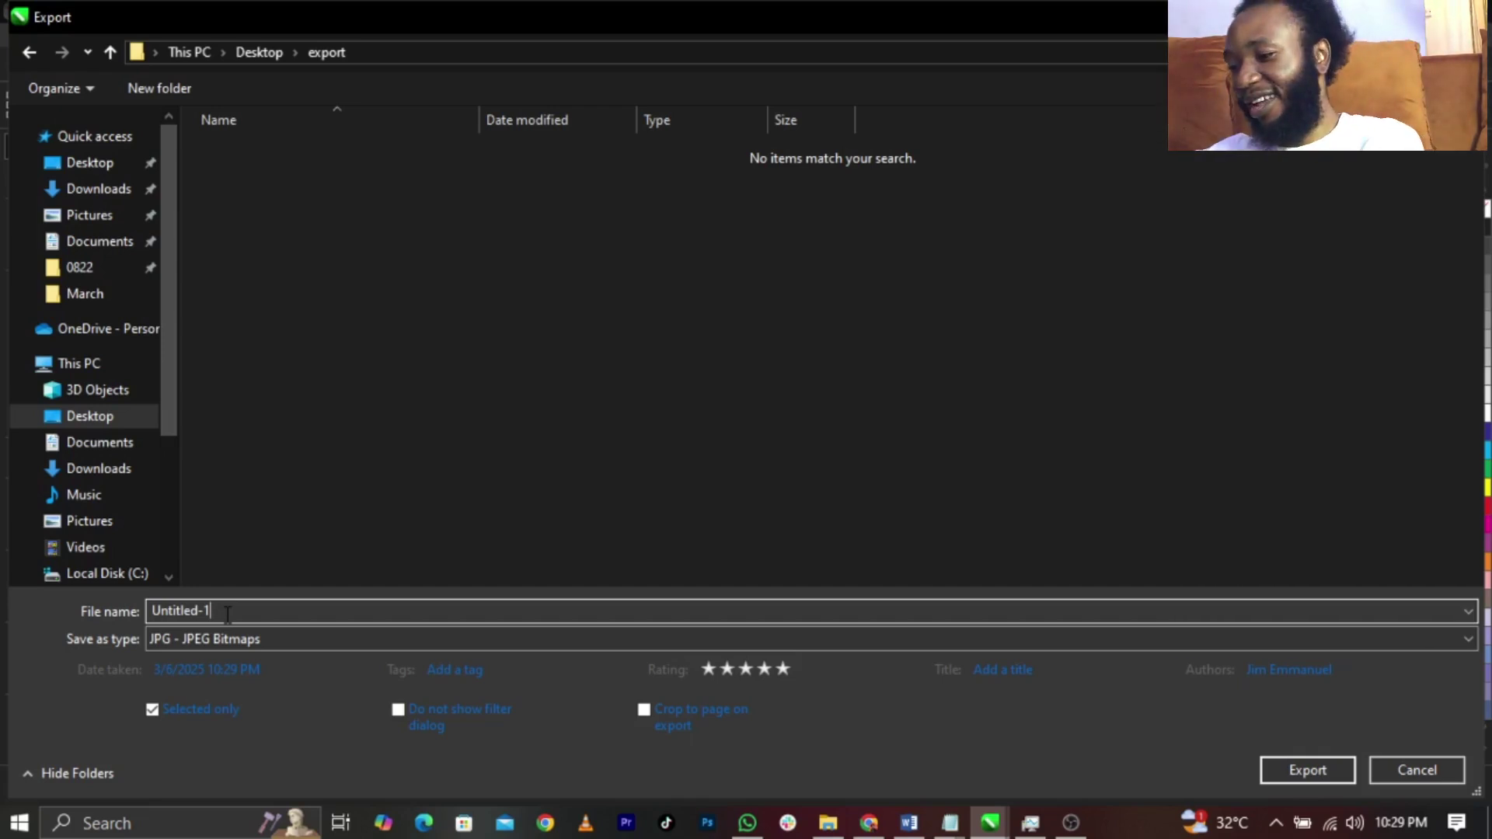
key("ctrl+a")
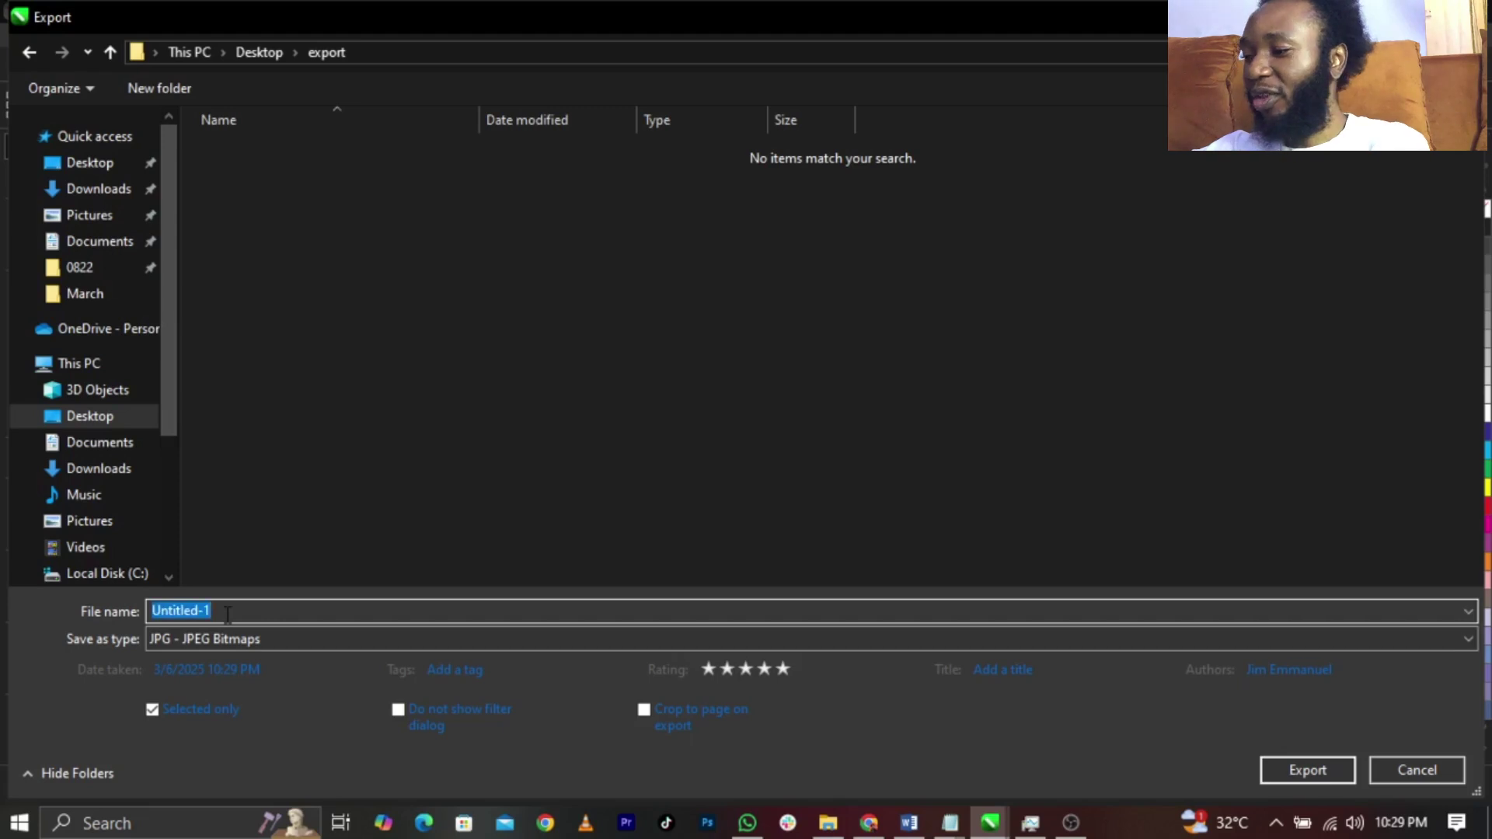
key("BackSpace")
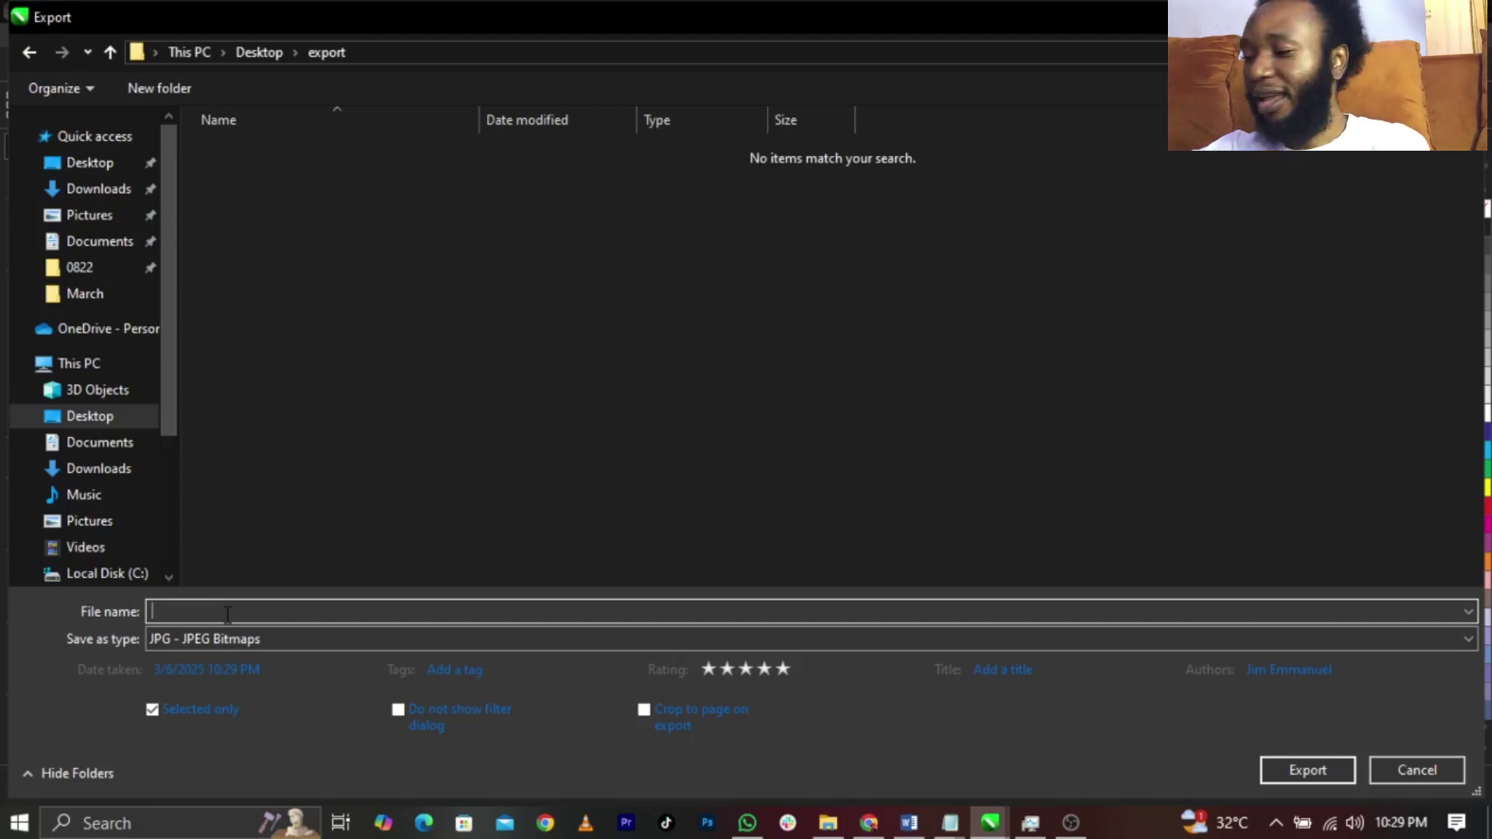
type("SAVE ")
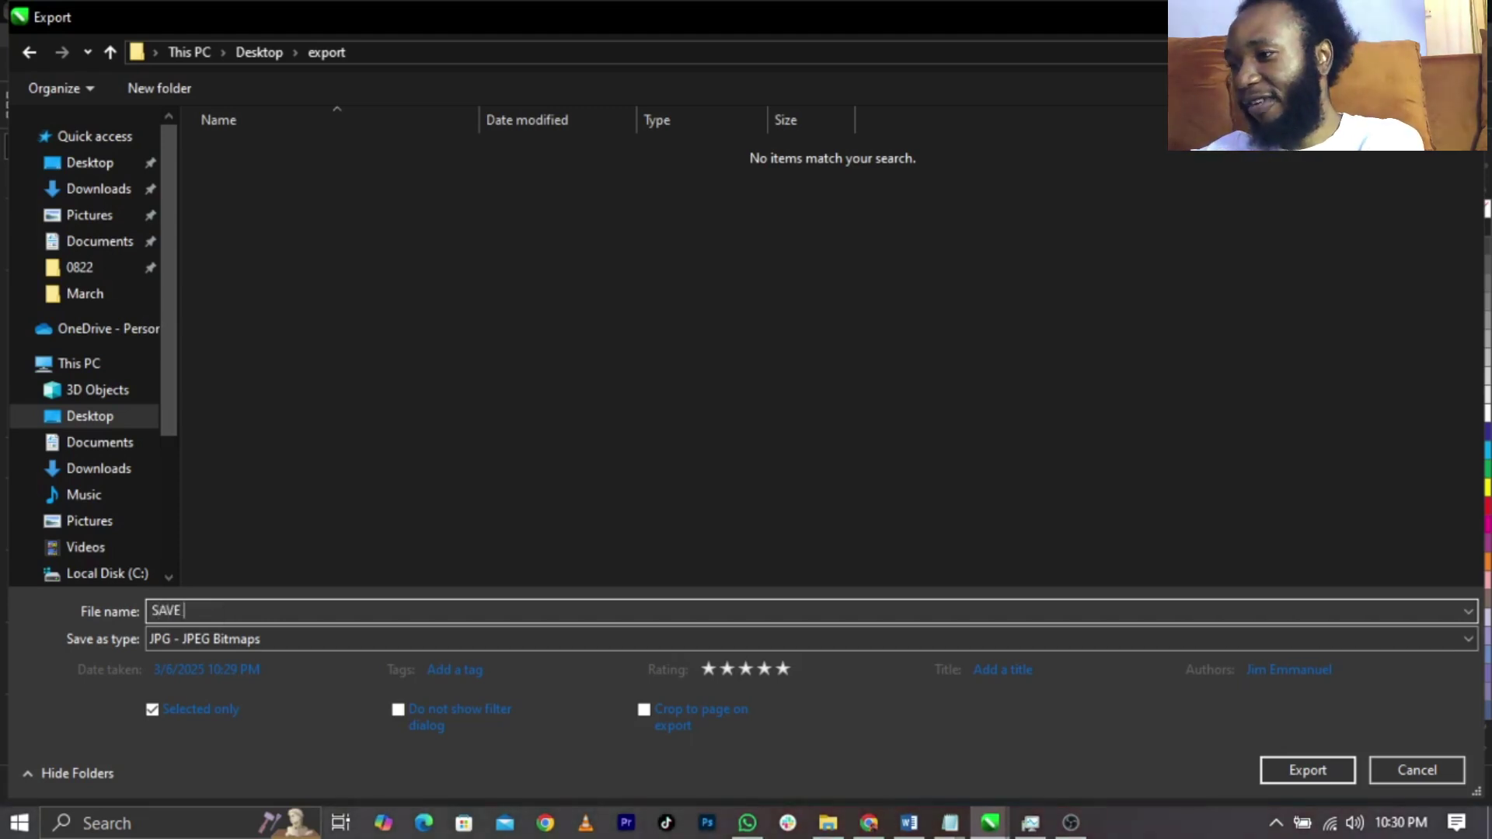
type("AS TYPE")
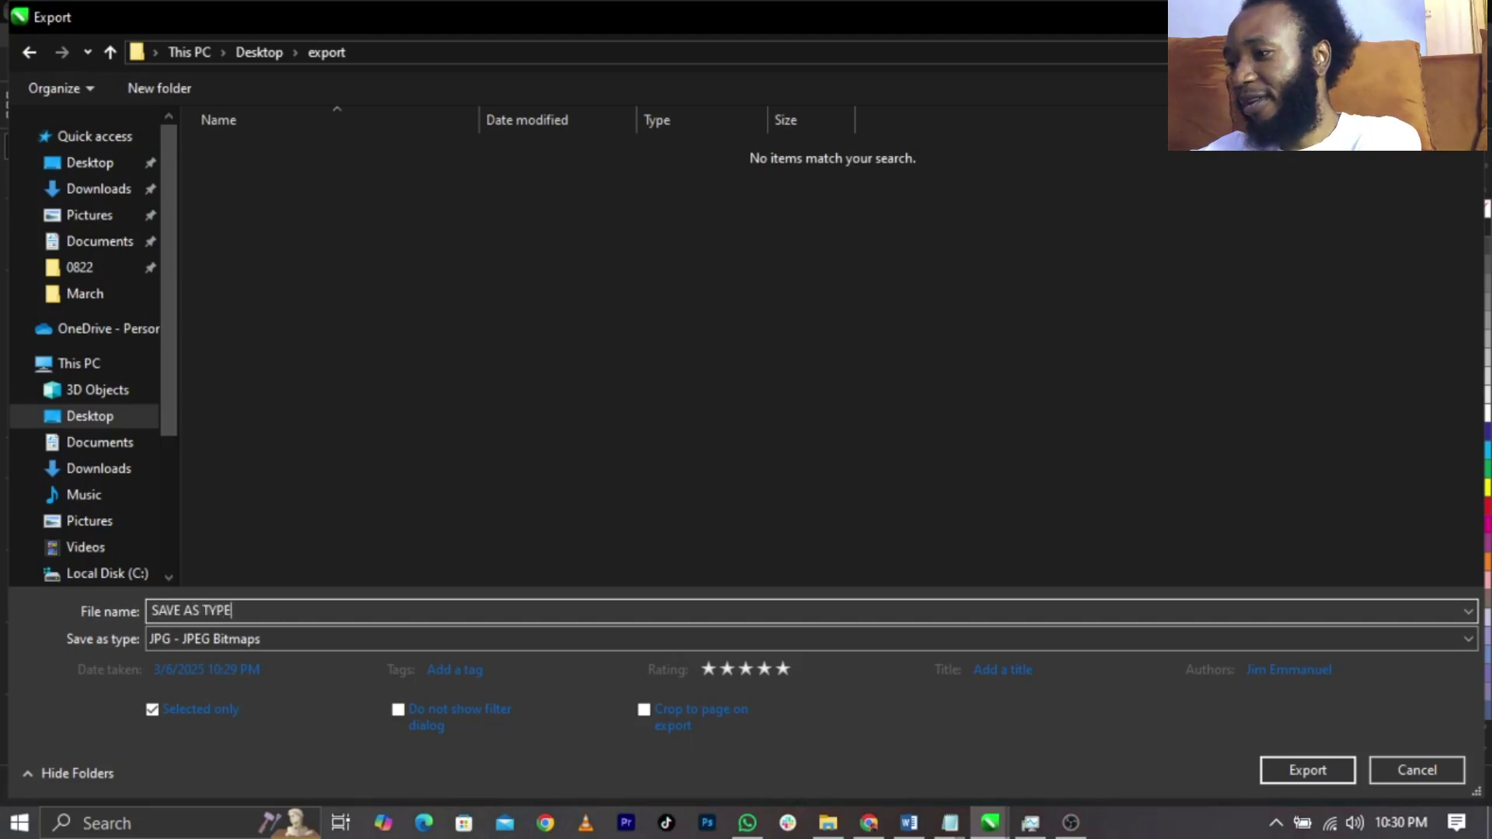
type(" FLYER")
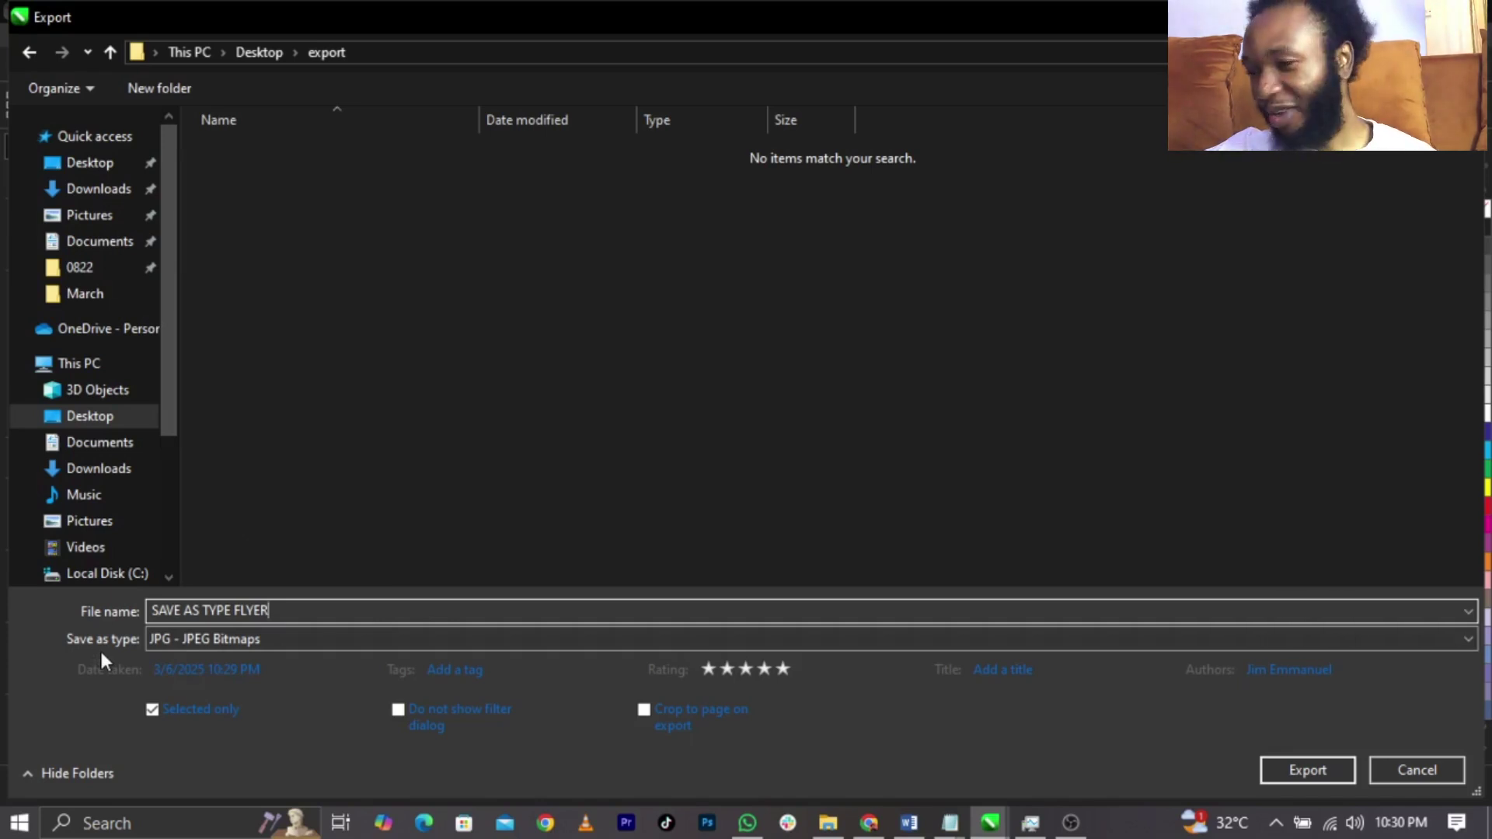
Open the Save as type format list and jump to the J formats.
left_click(239, 641)
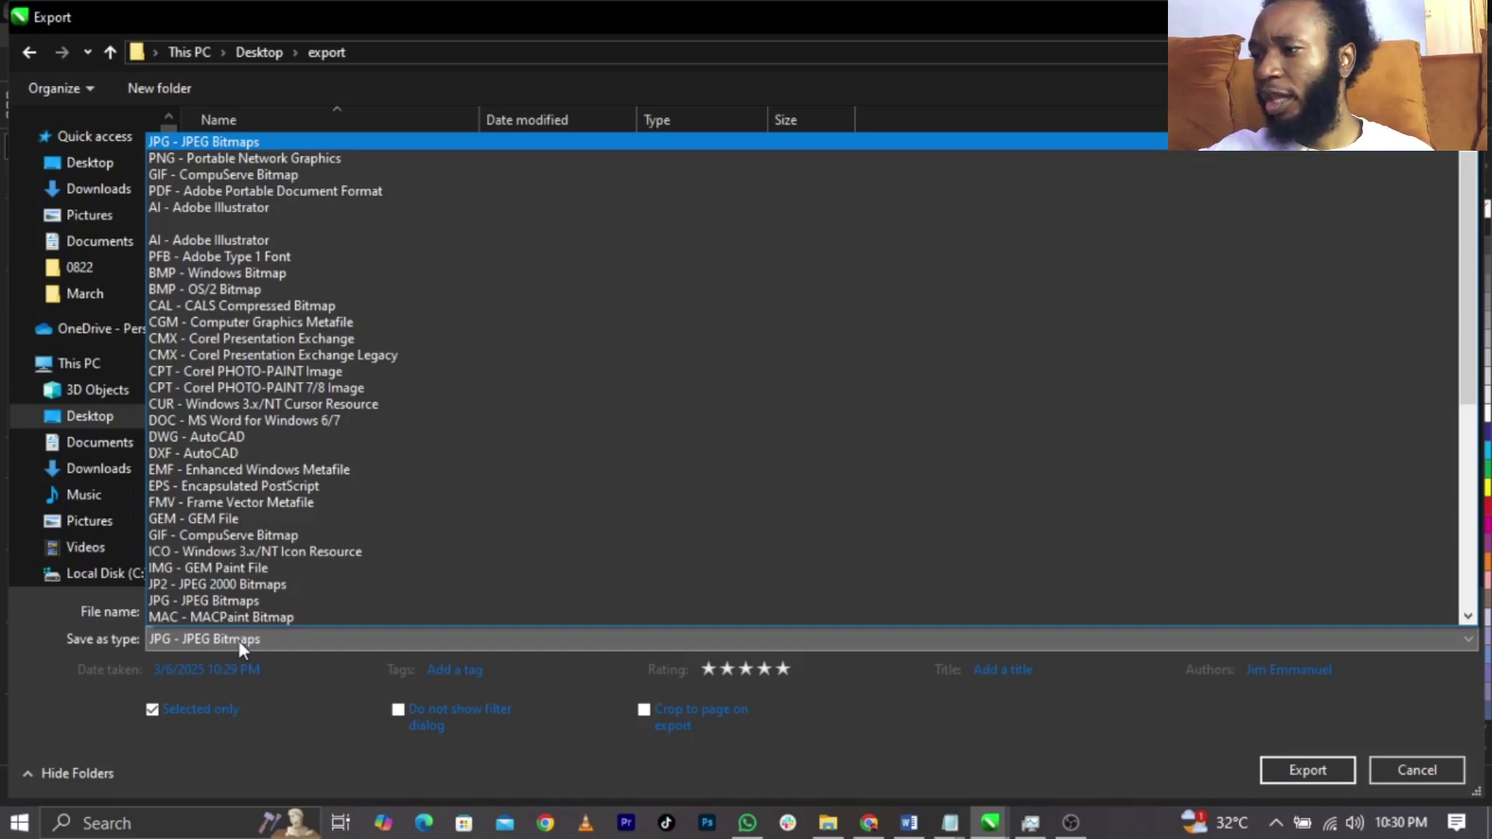
key("j")
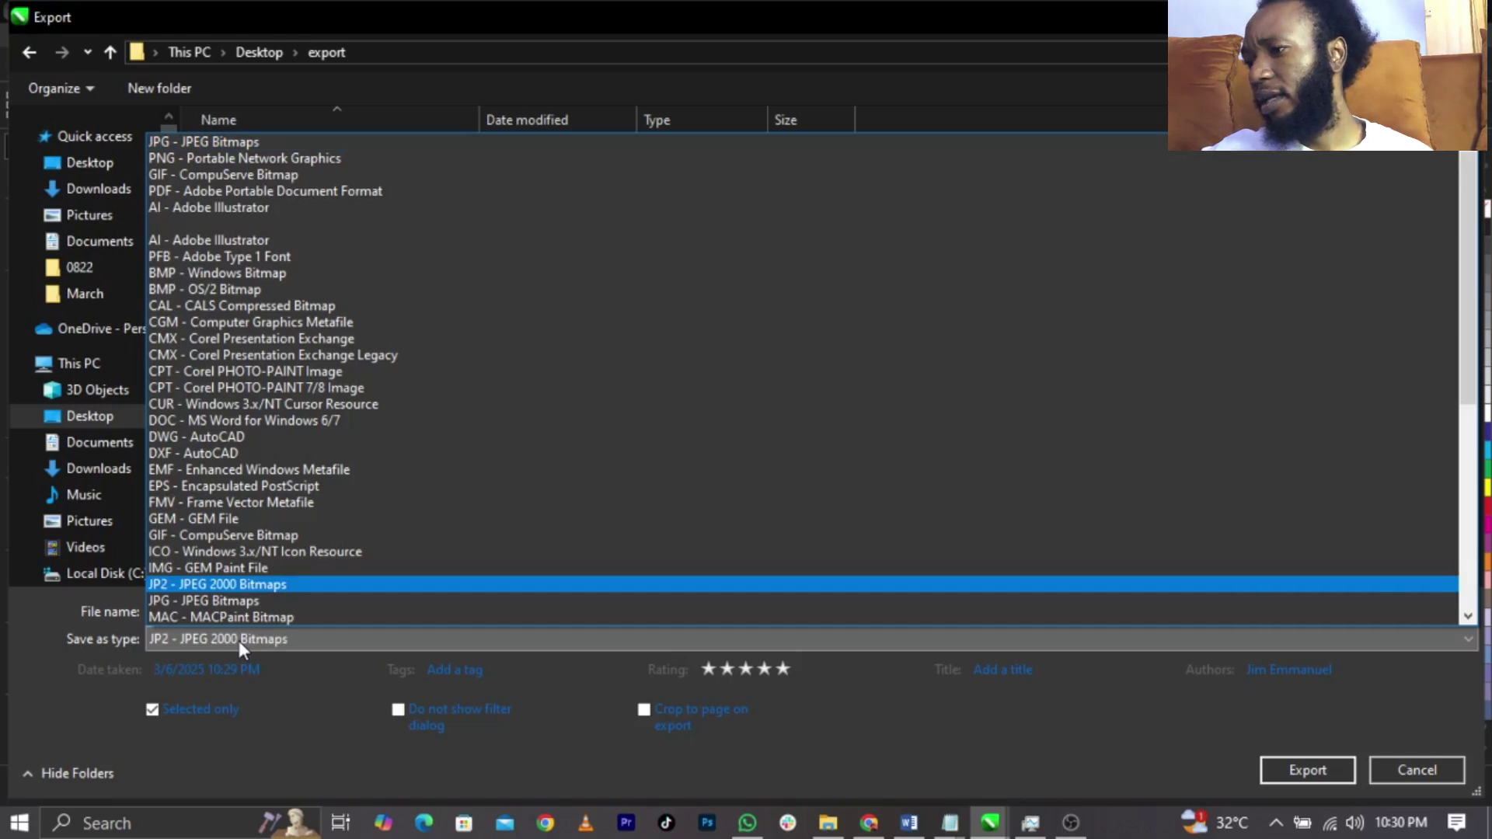
Choose JPG - JPEG Bitmaps as the format and return to the Desktop folder.
left_click(244, 602)
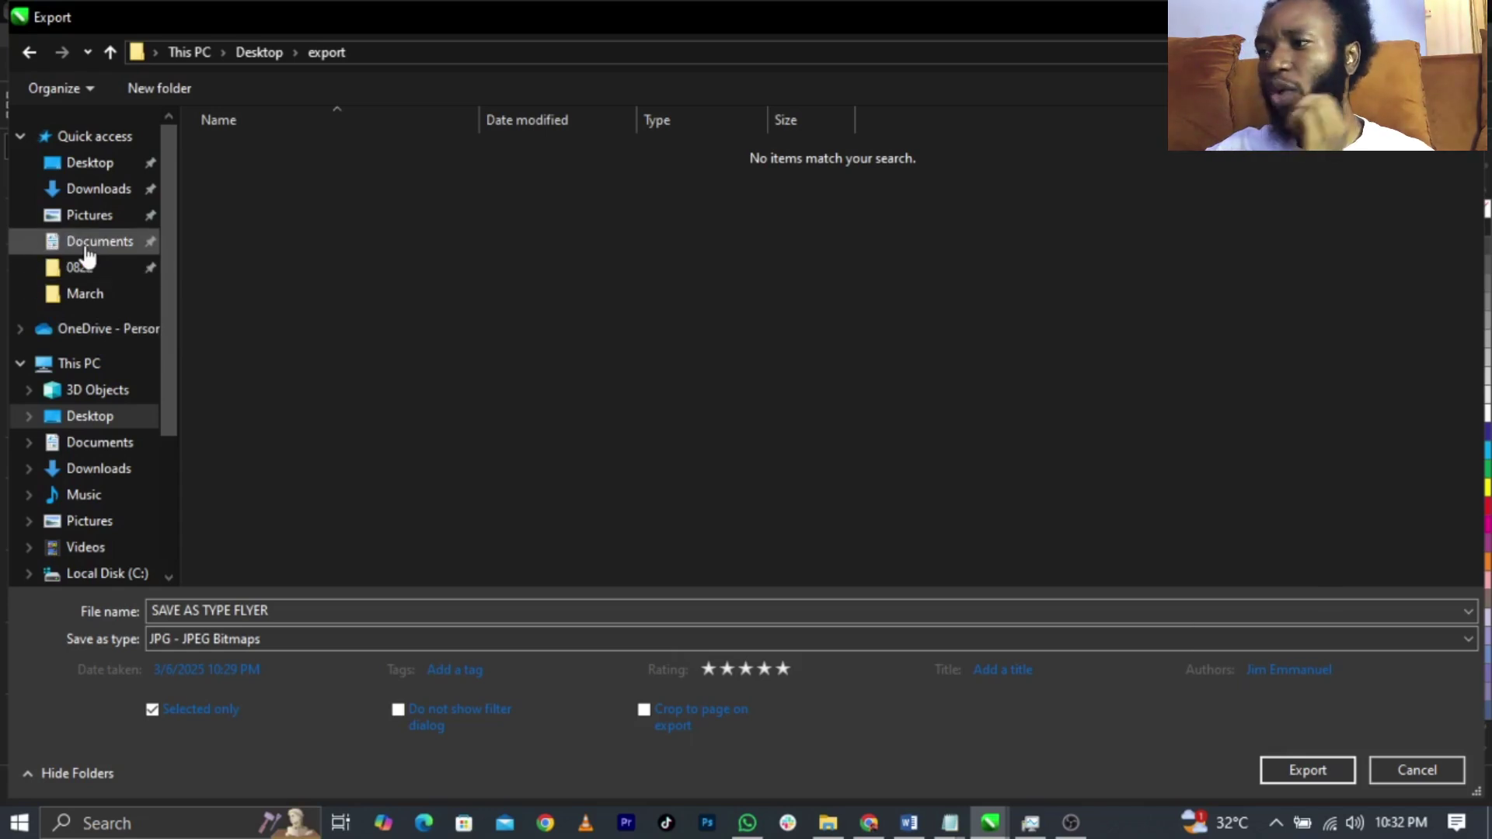
left_click(95, 170)
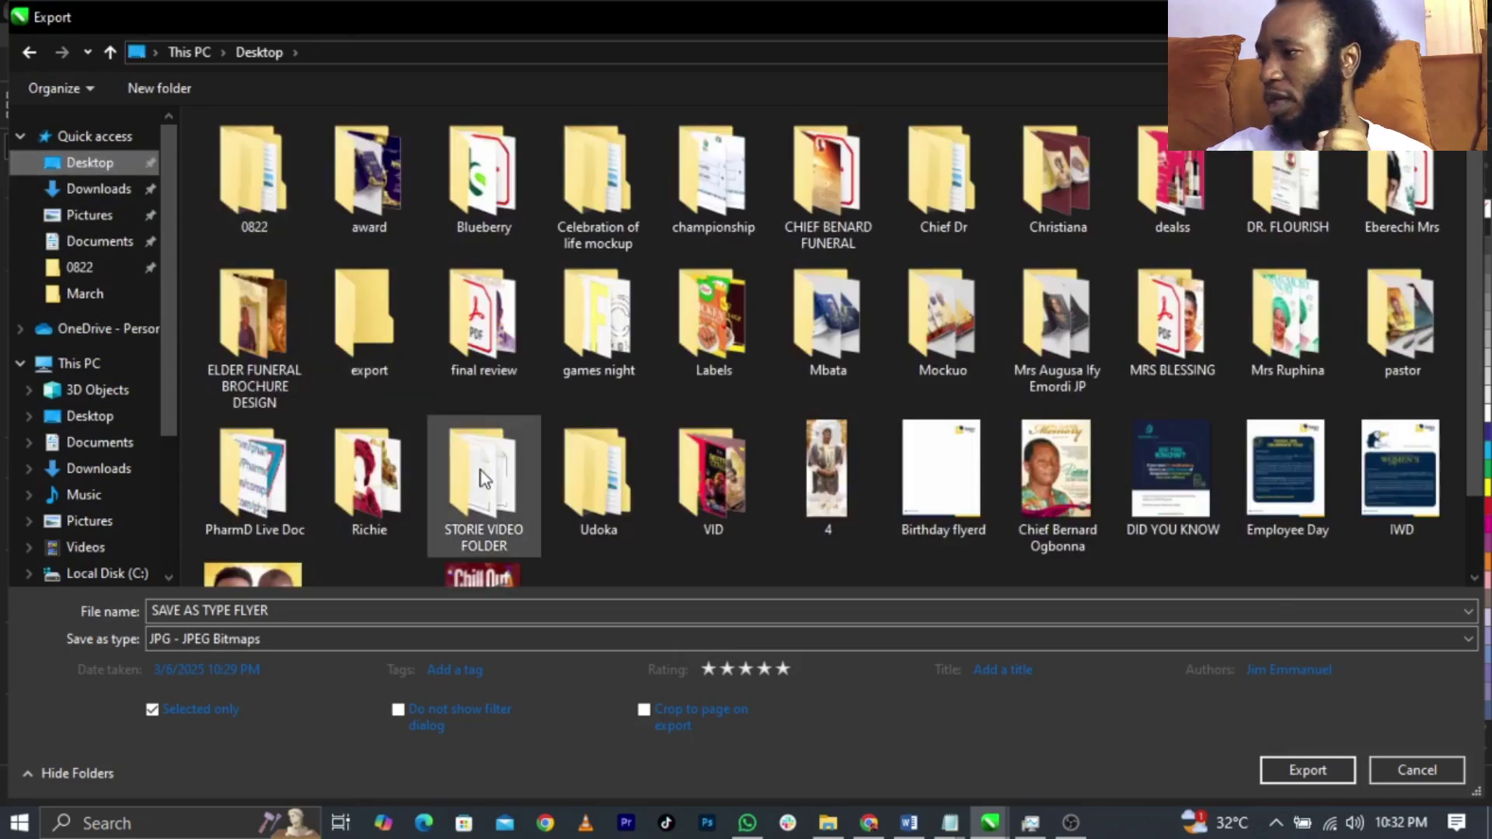
Enter the Desktop export folder and export there, opening the Export to JPEG settings.
double_click(375, 348)
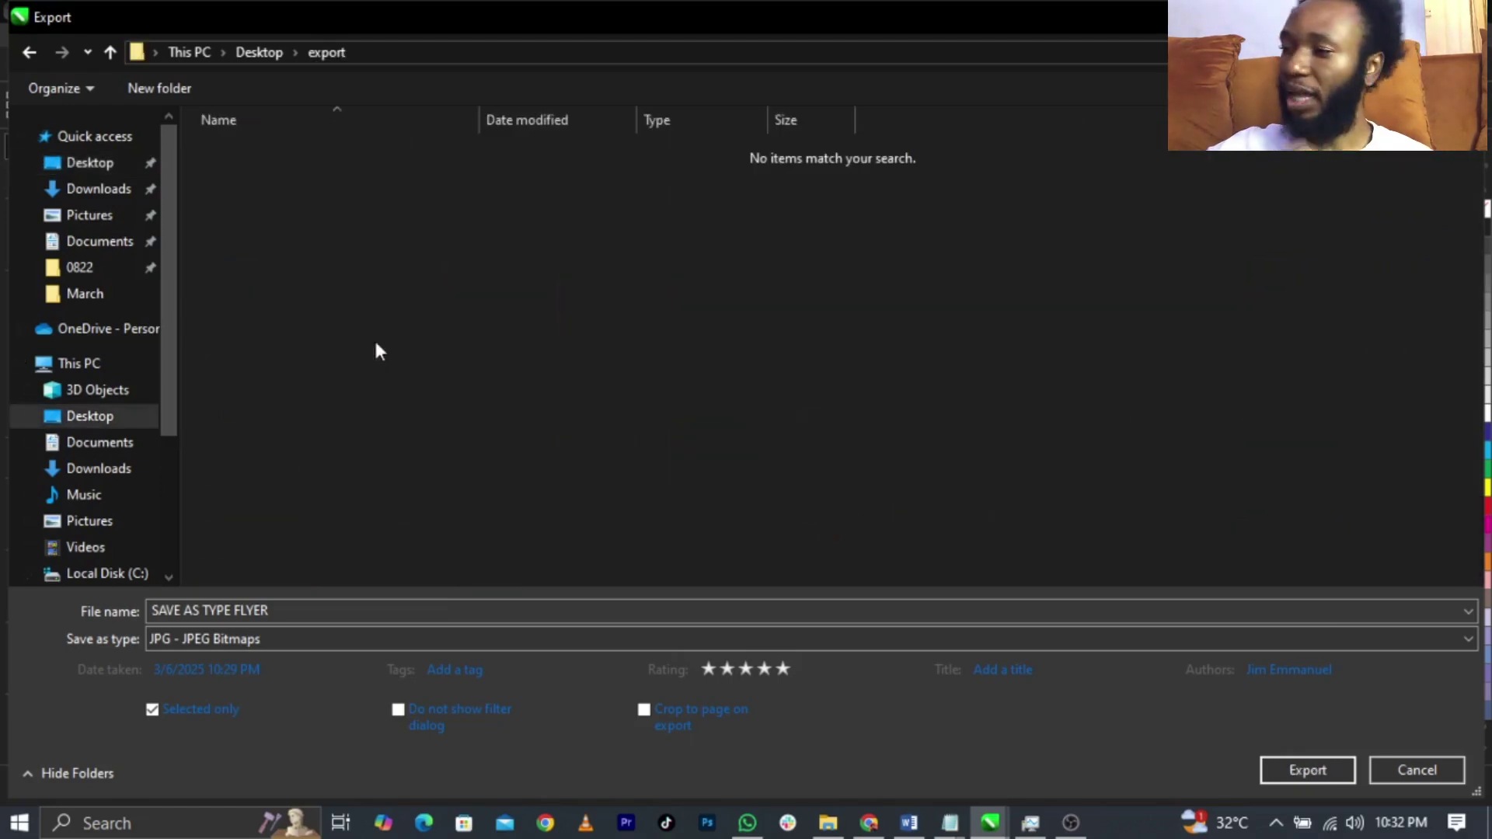
left_click(1301, 766)
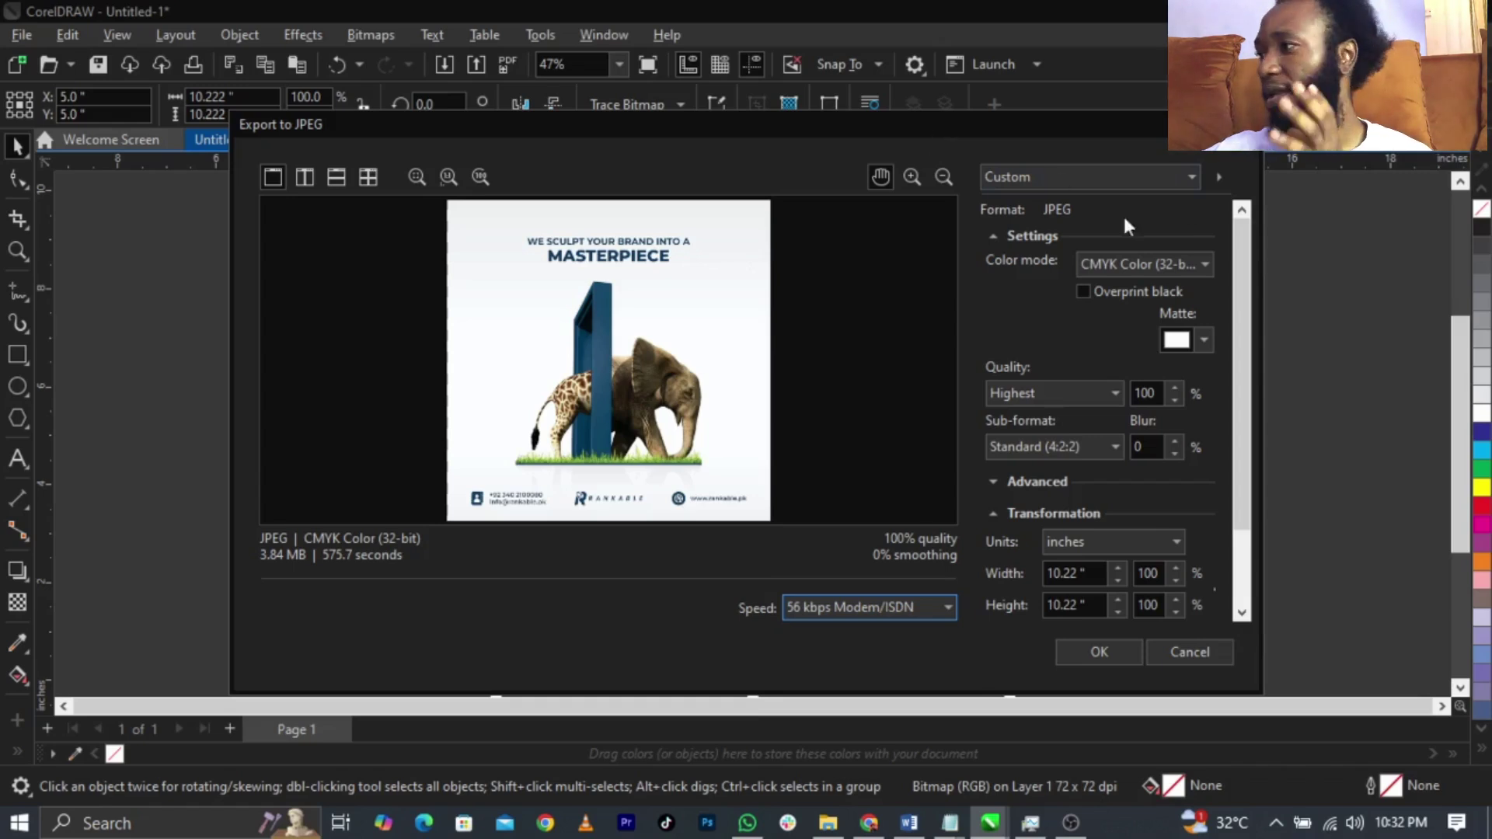
Switch the JPEG color mode from CMYK to RGB Color (24-bit).
left_click(1129, 262)
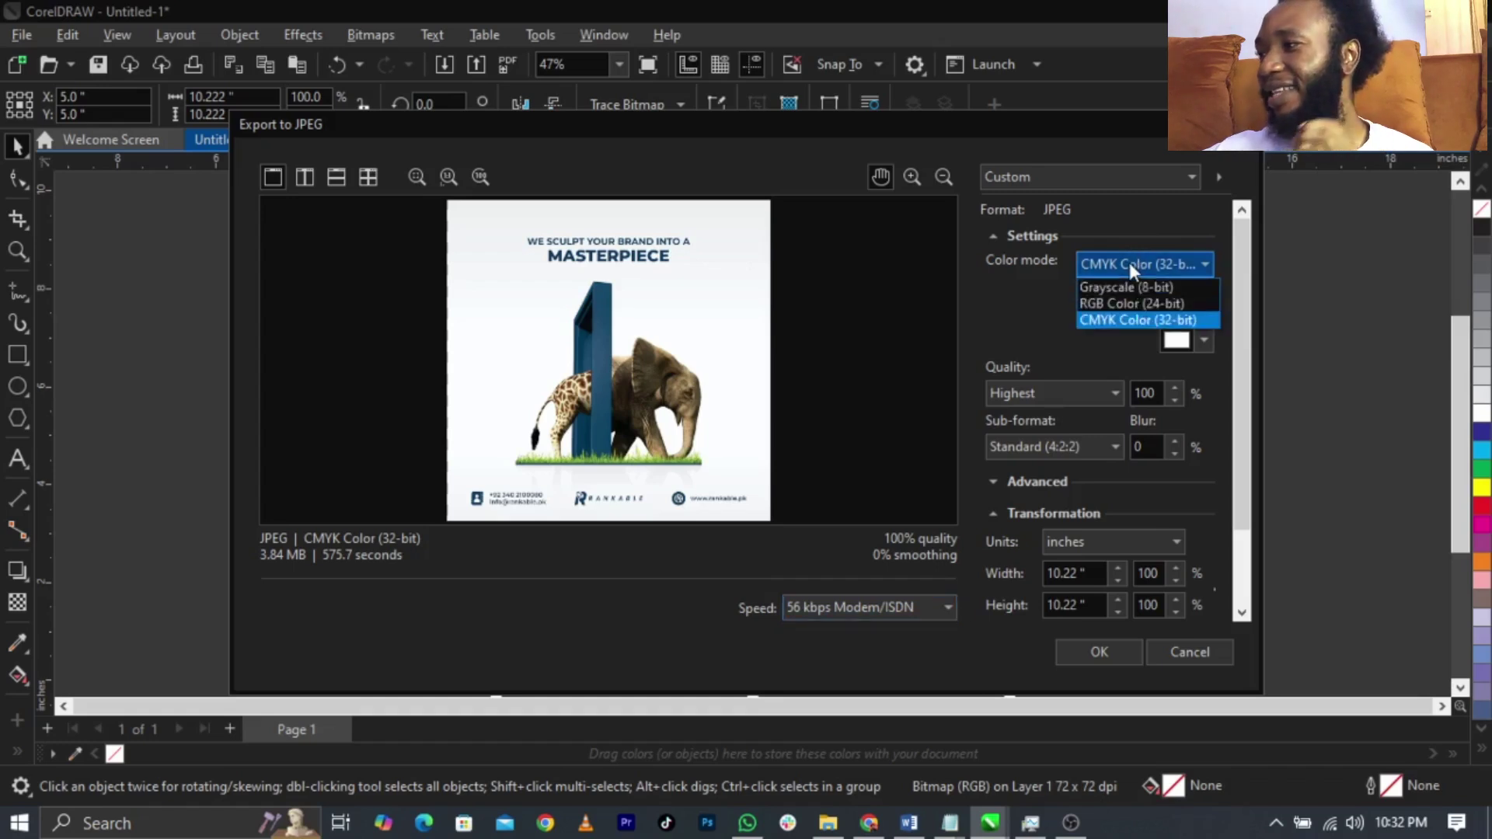
left_click(1137, 303)
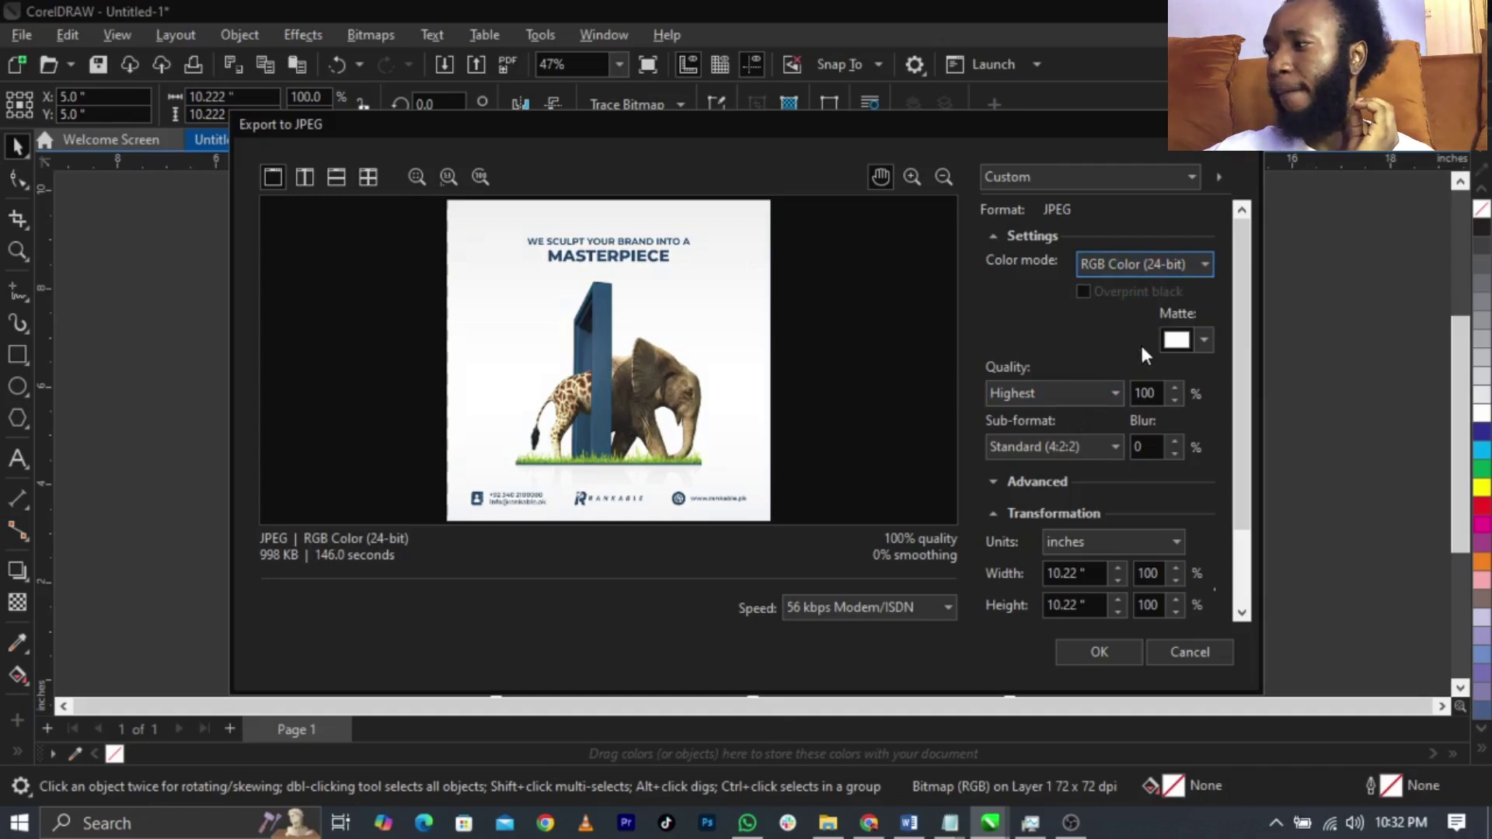
left_click(1202, 342)
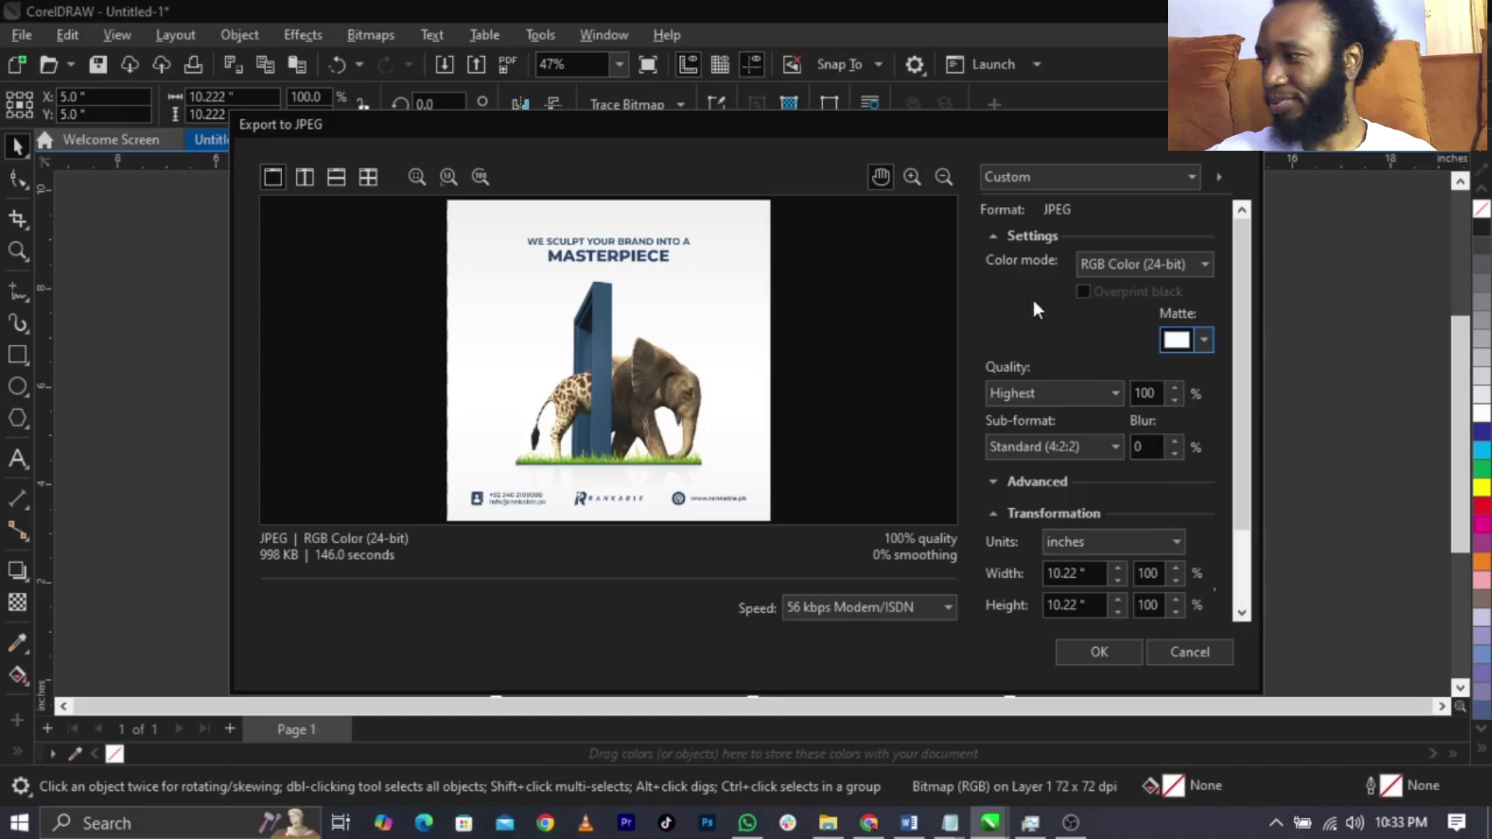
left_click(1046, 391)
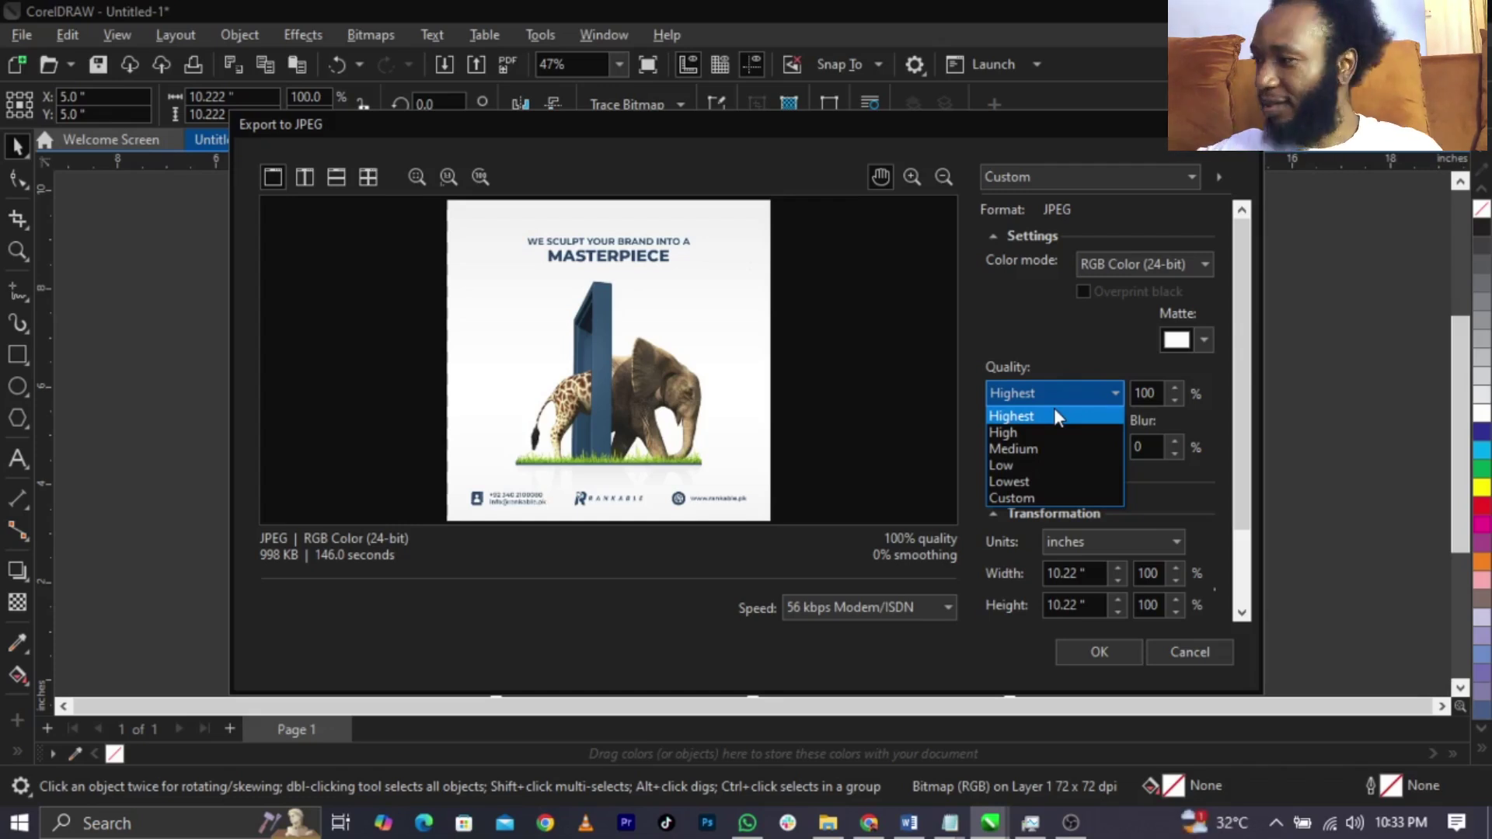
left_click(1054, 414)
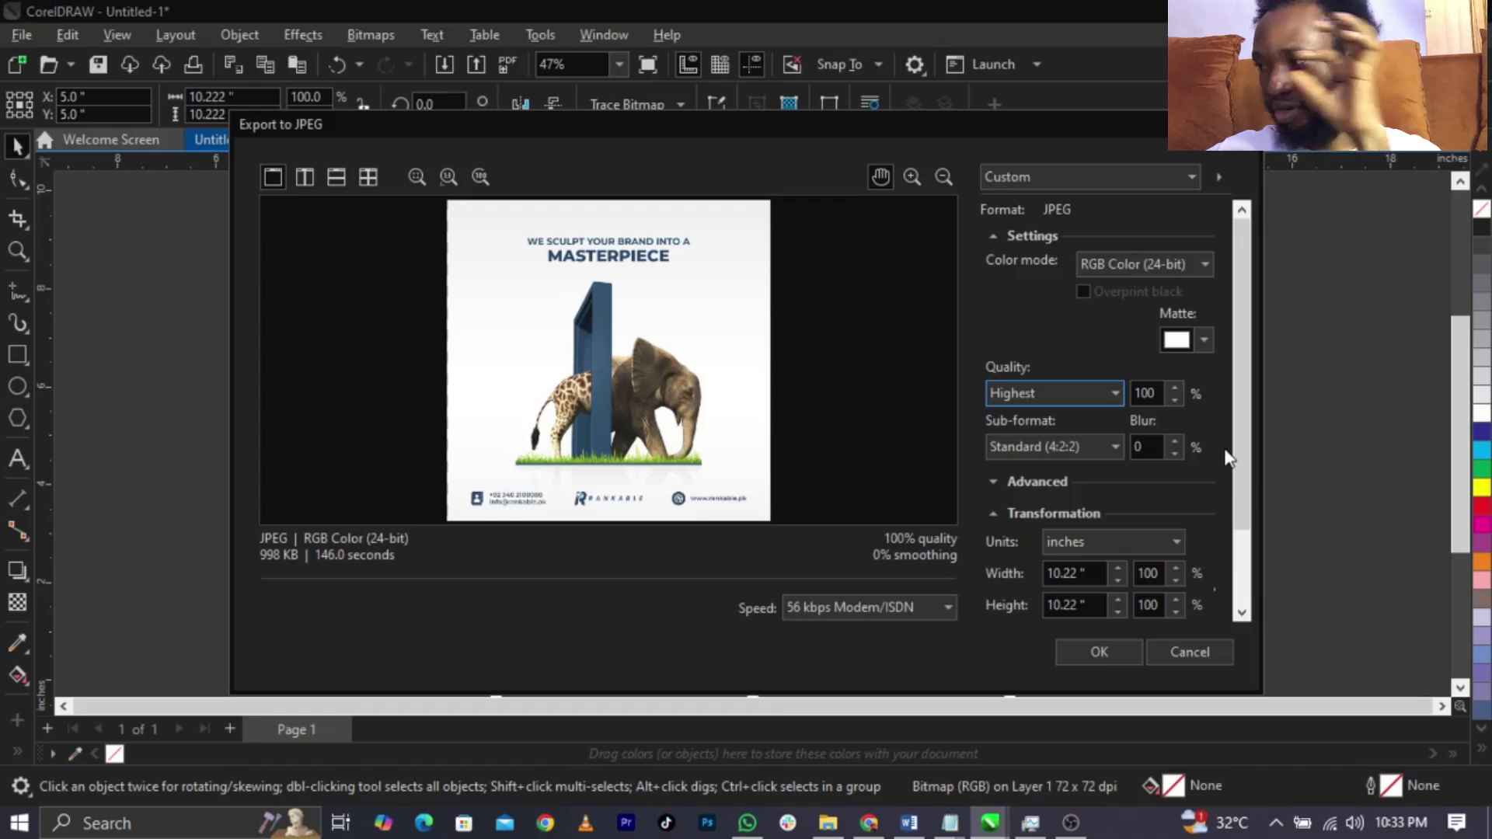
scroll(1226, 459, "down", 2)
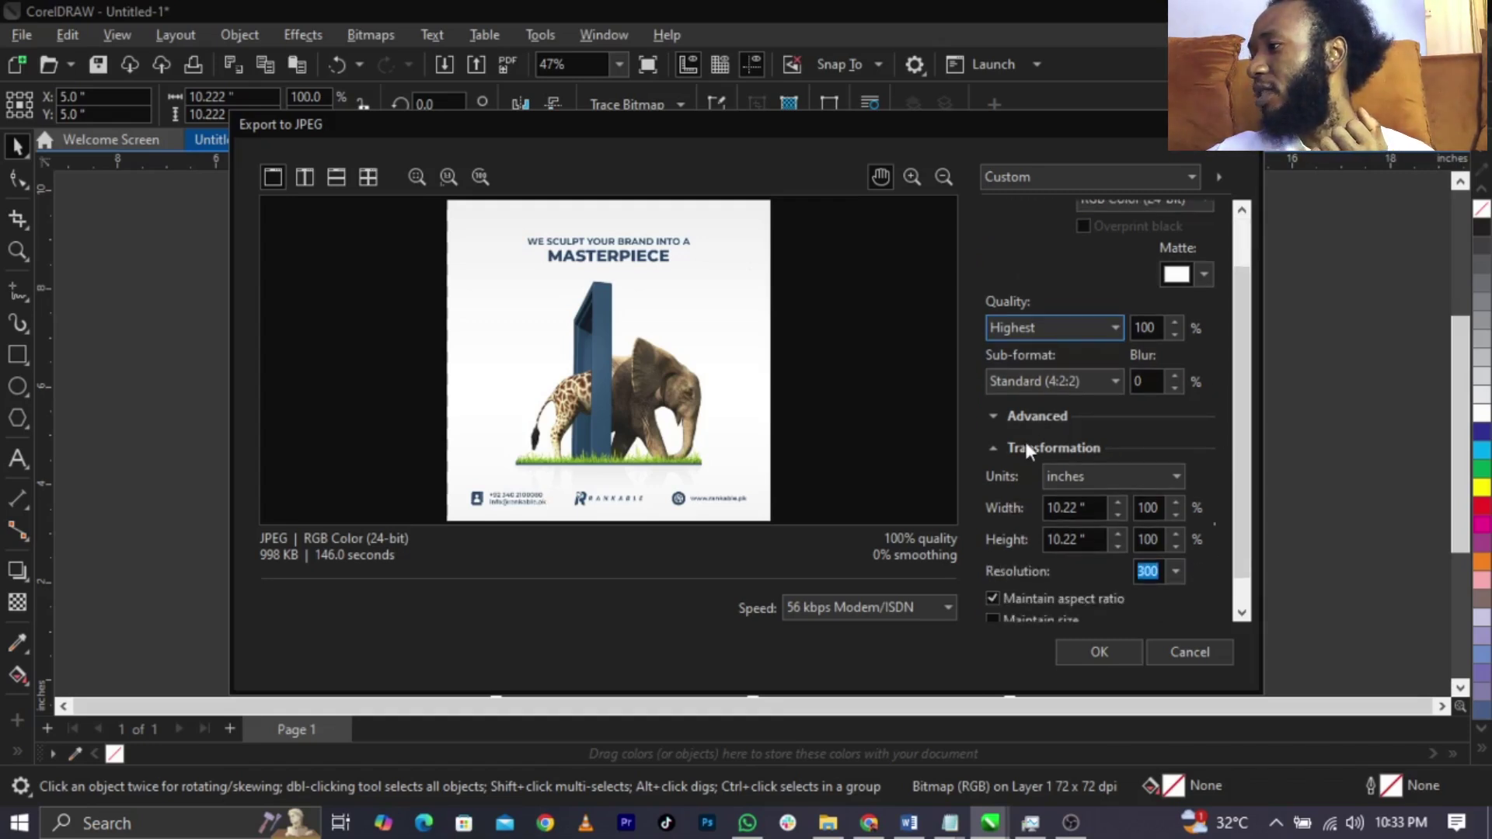
left_click(1069, 482)
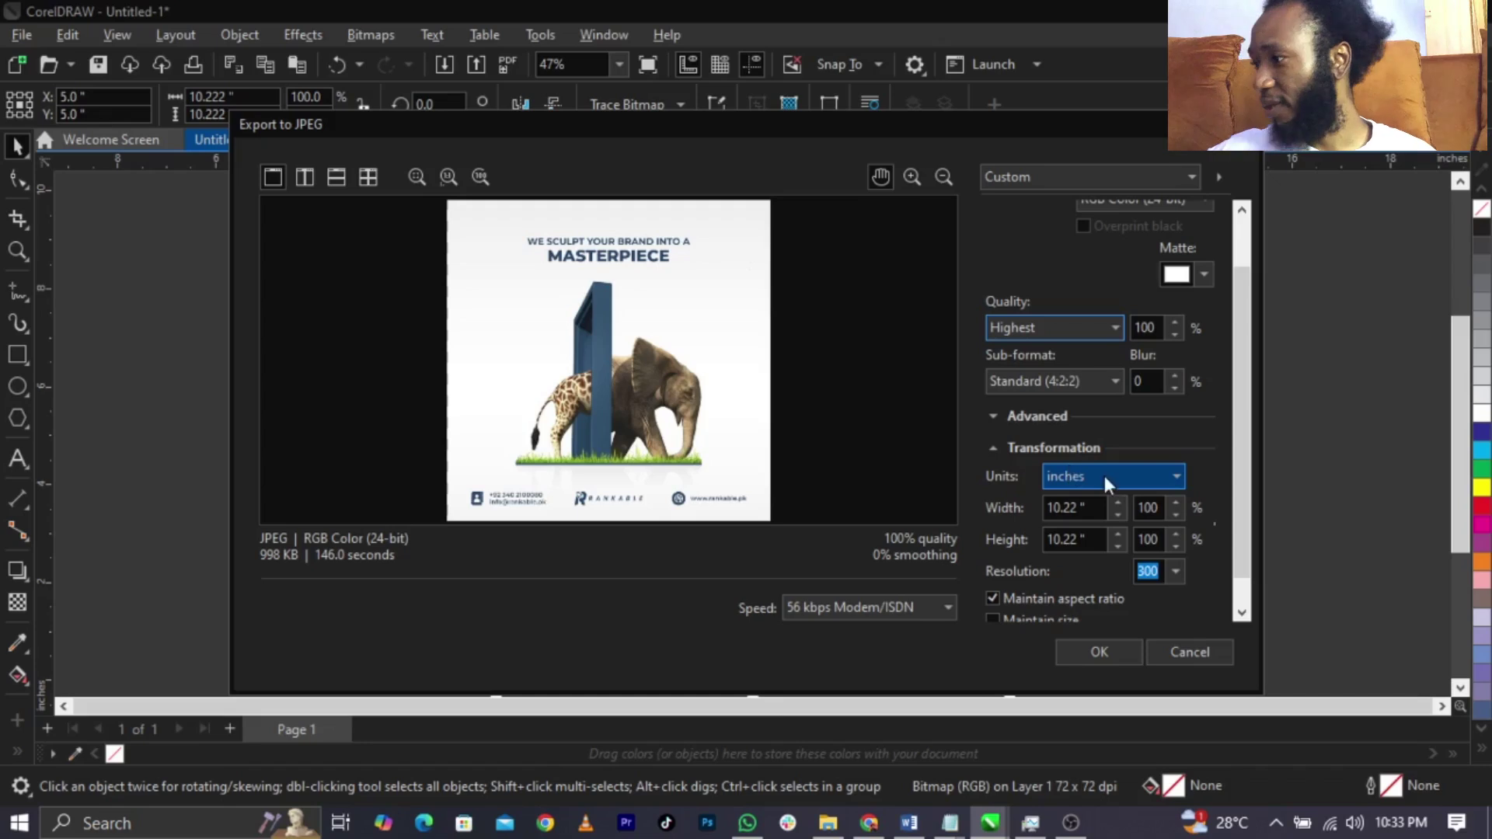
left_click(1170, 507)
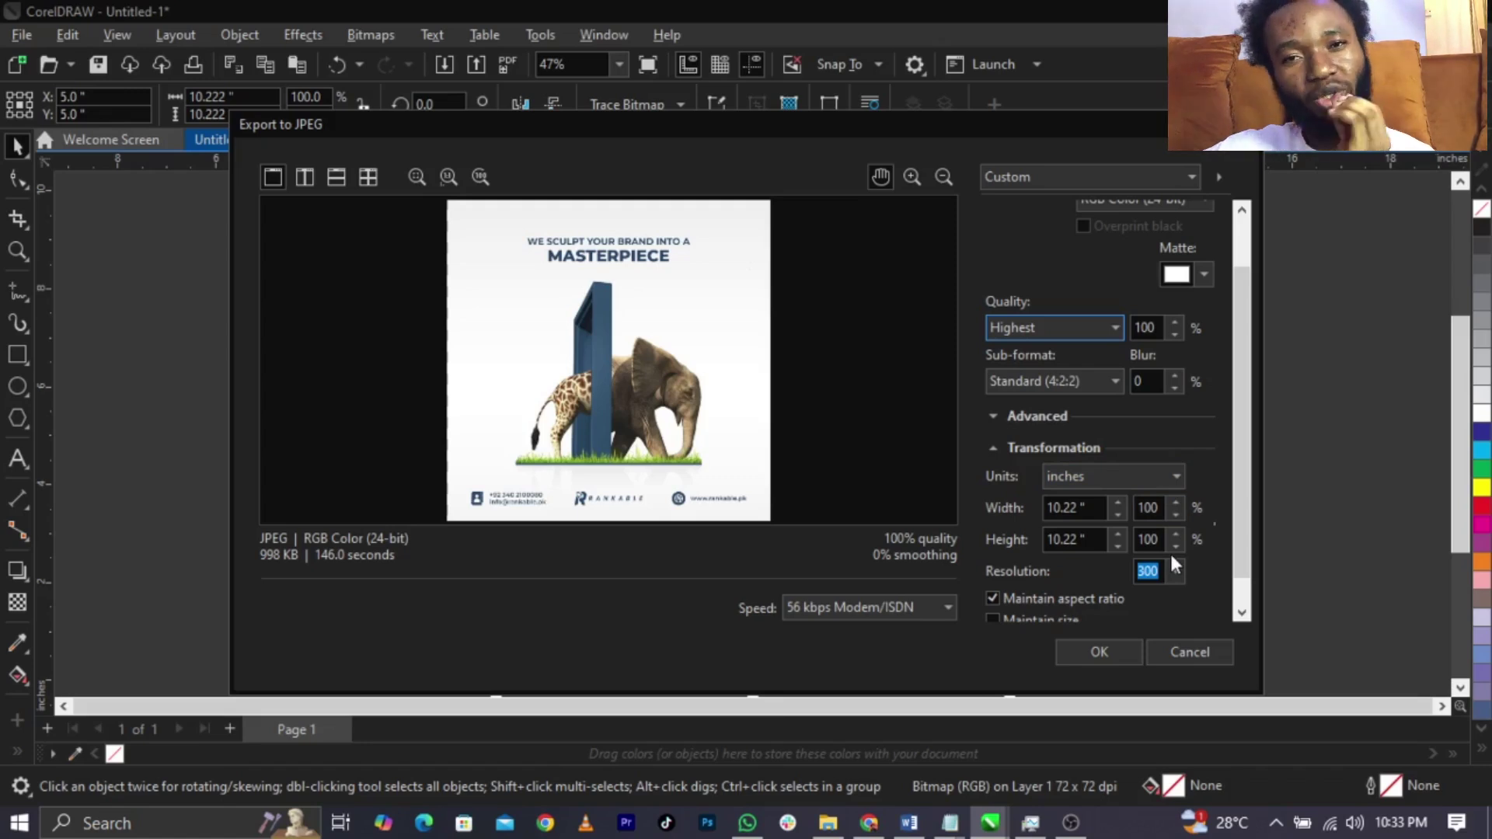
left_click(1142, 571)
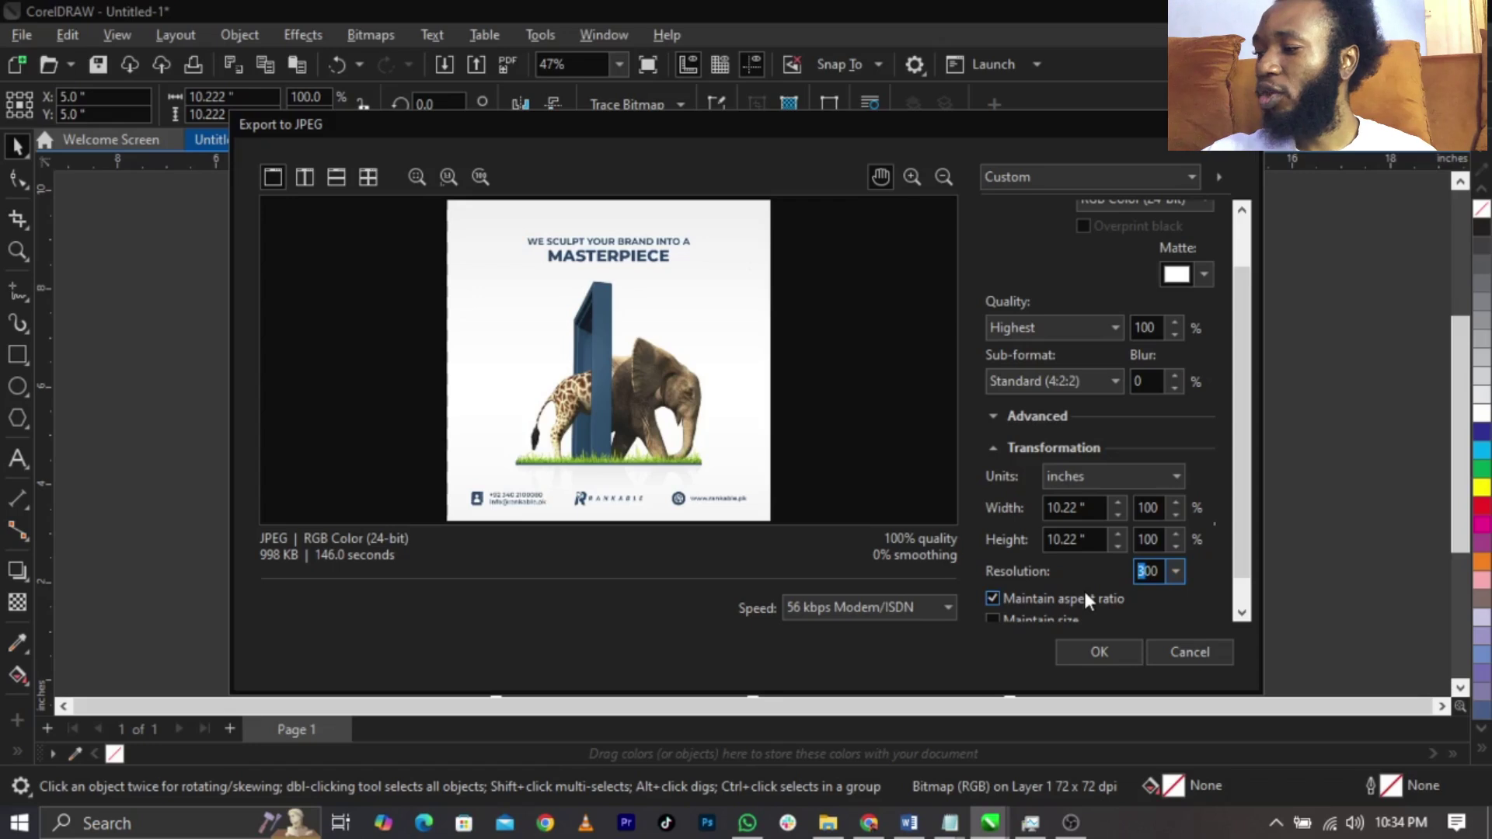
Set the JPEG export resolution to 700 dpi and commit it.
type("7")
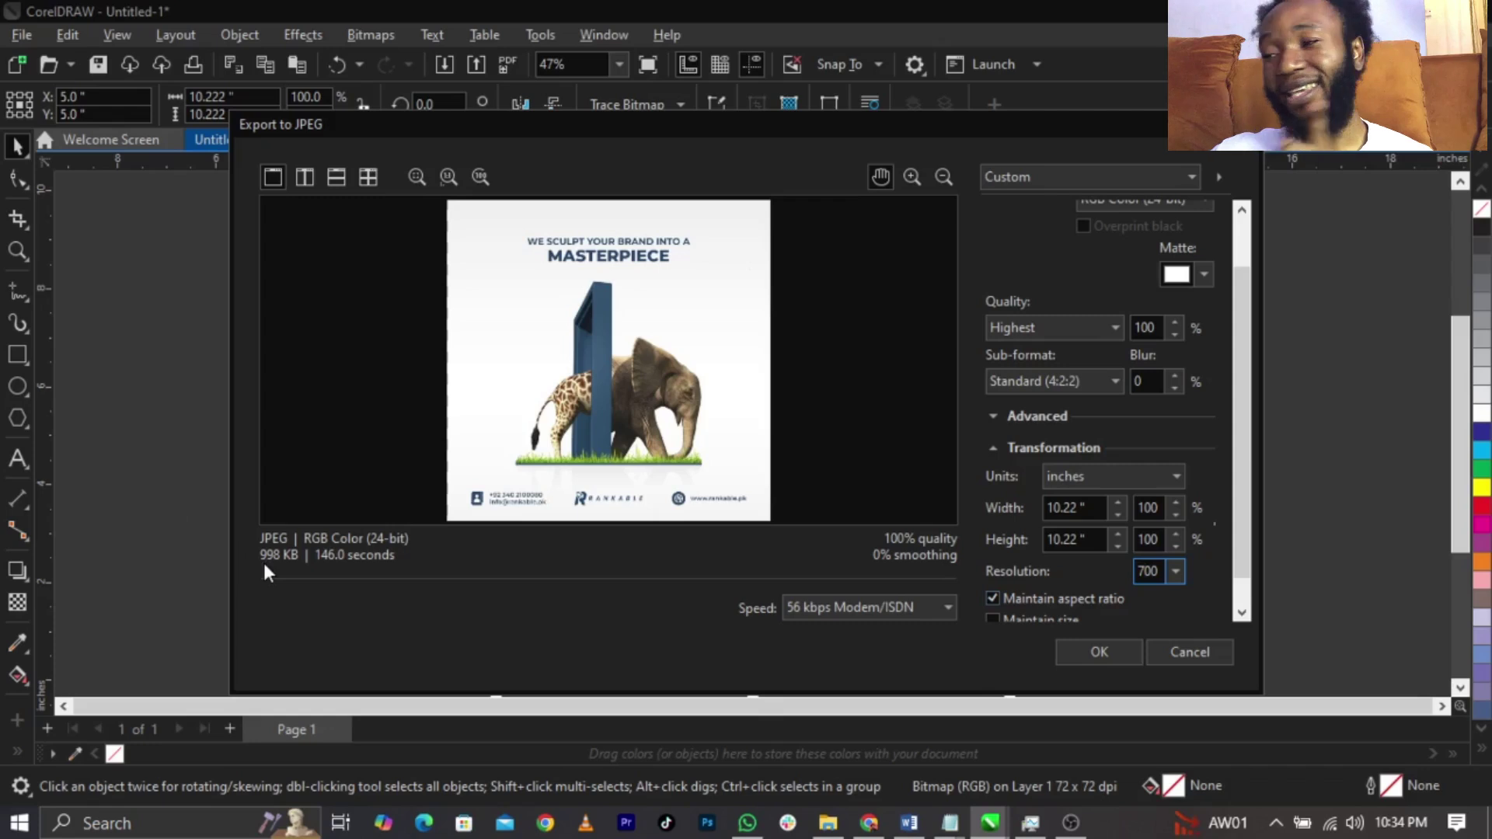
left_click(562, 591)
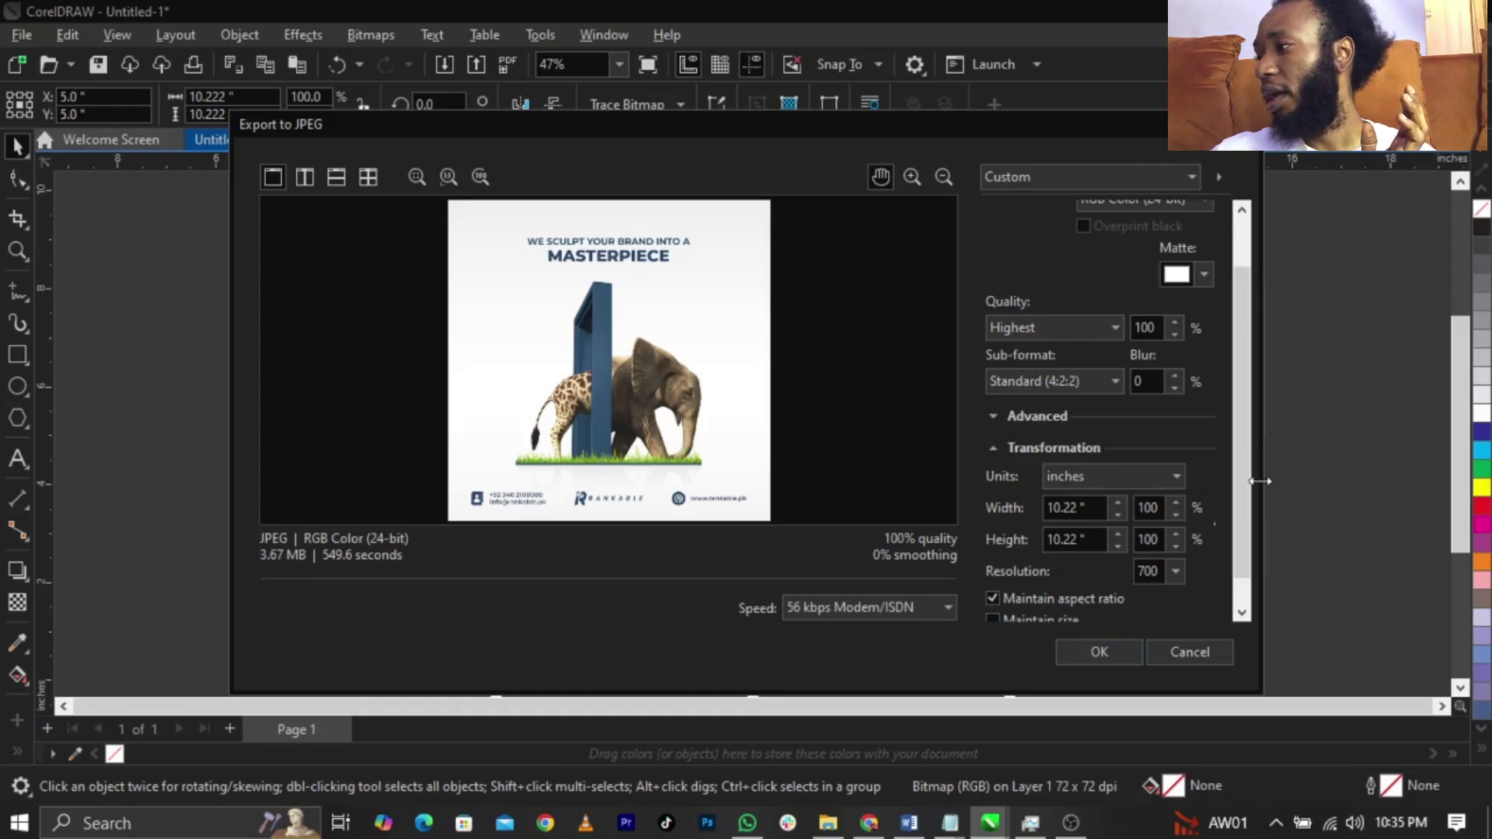
scroll(1246, 534, "down", 1)
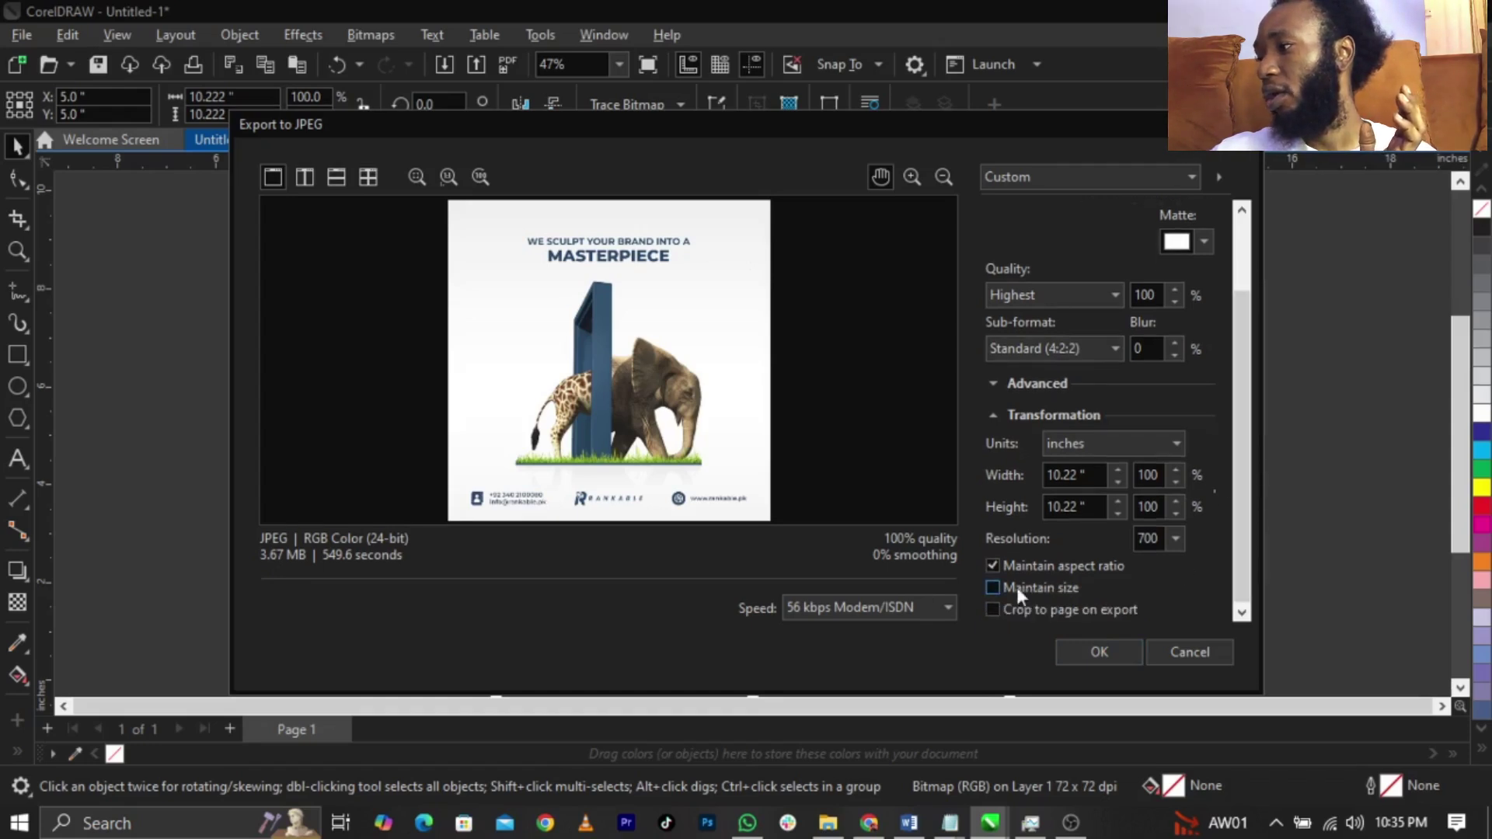
Finish the export, then preview SAVE AS TYPE FLYER in the Desktop export folder in File Explorer.
left_click(1097, 651)
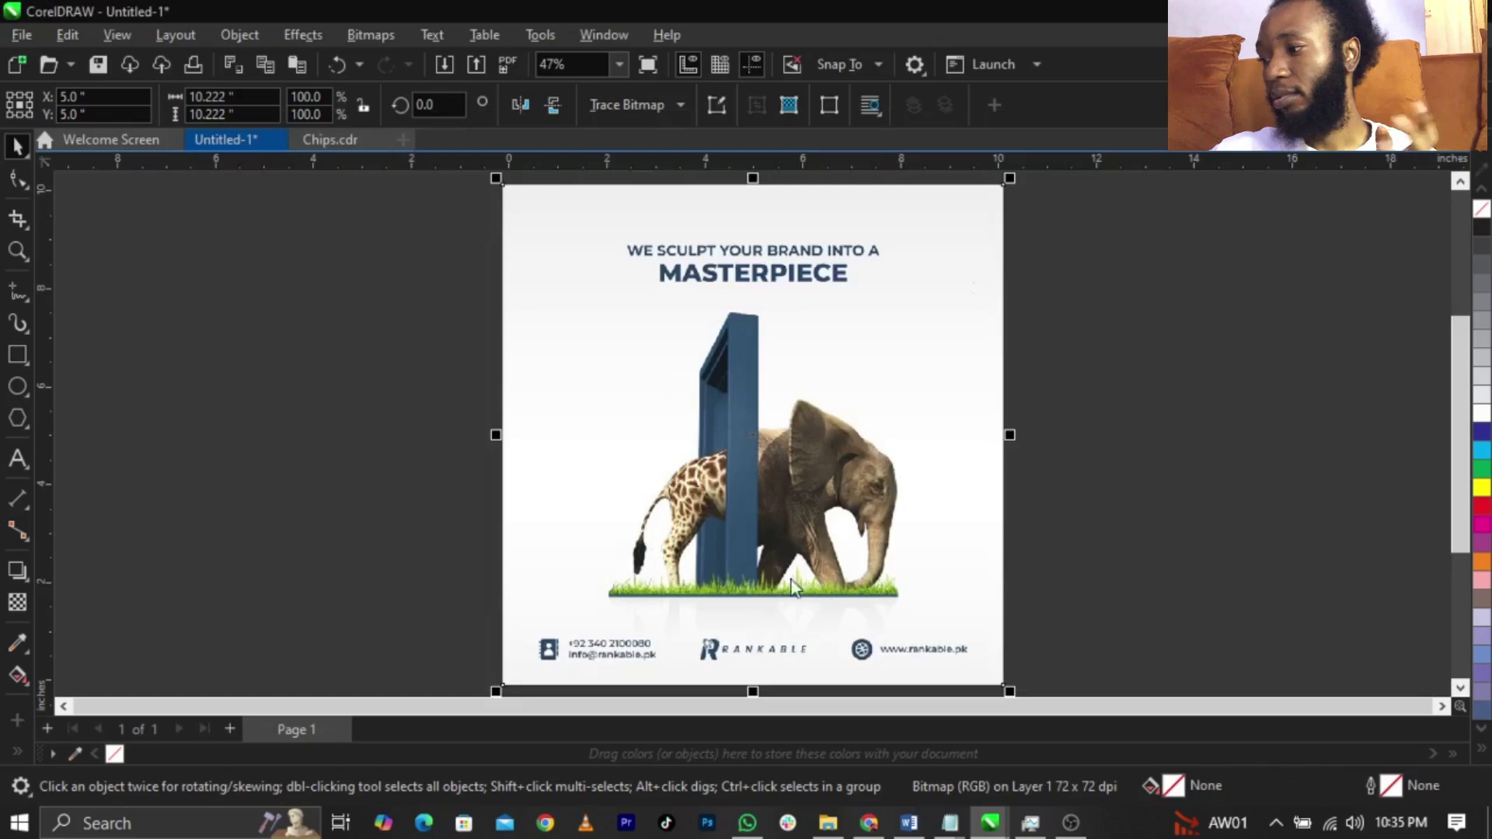
left_click(837, 826)
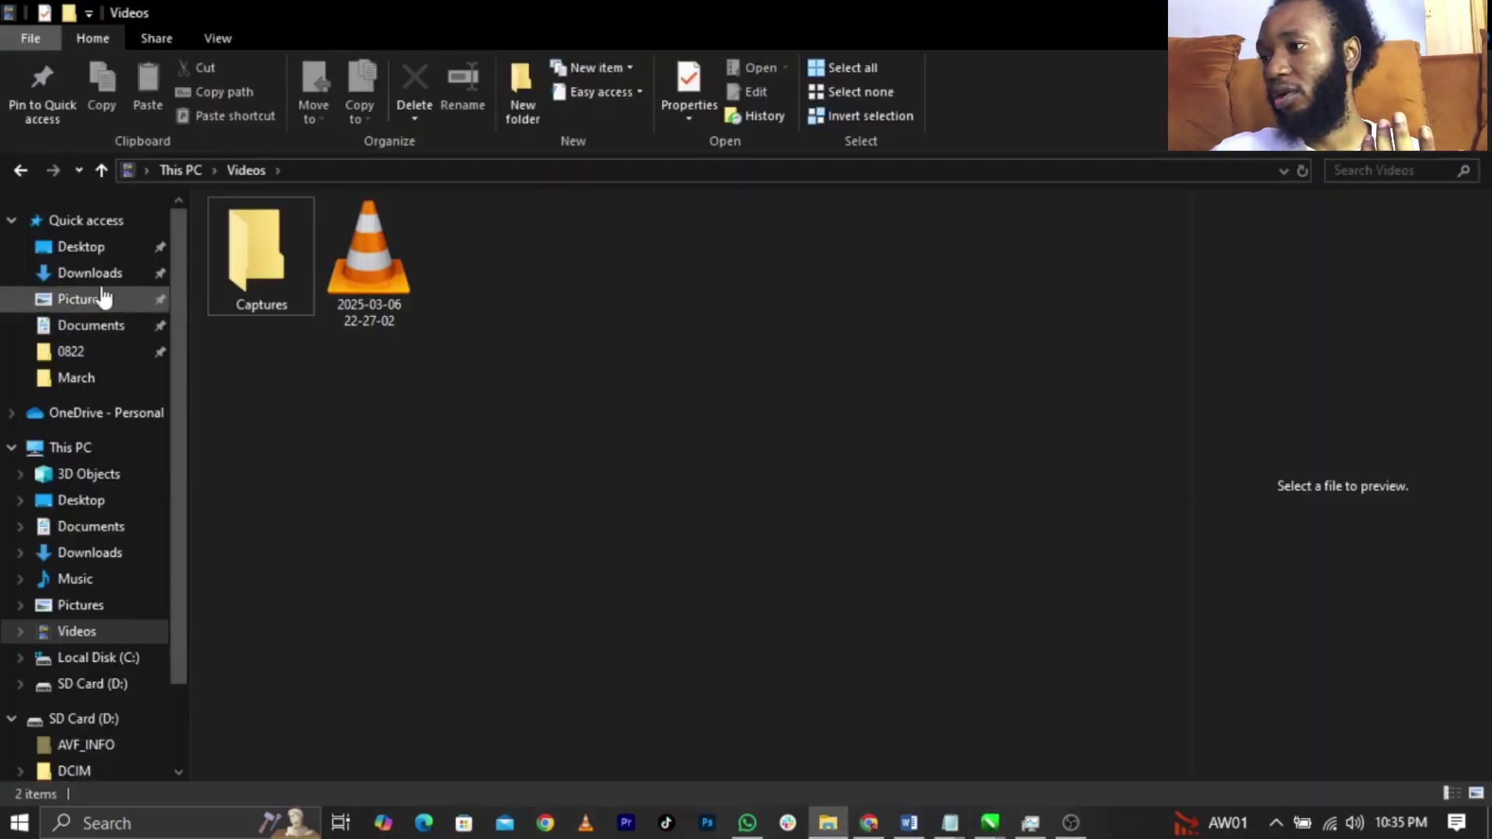
left_click(103, 256)
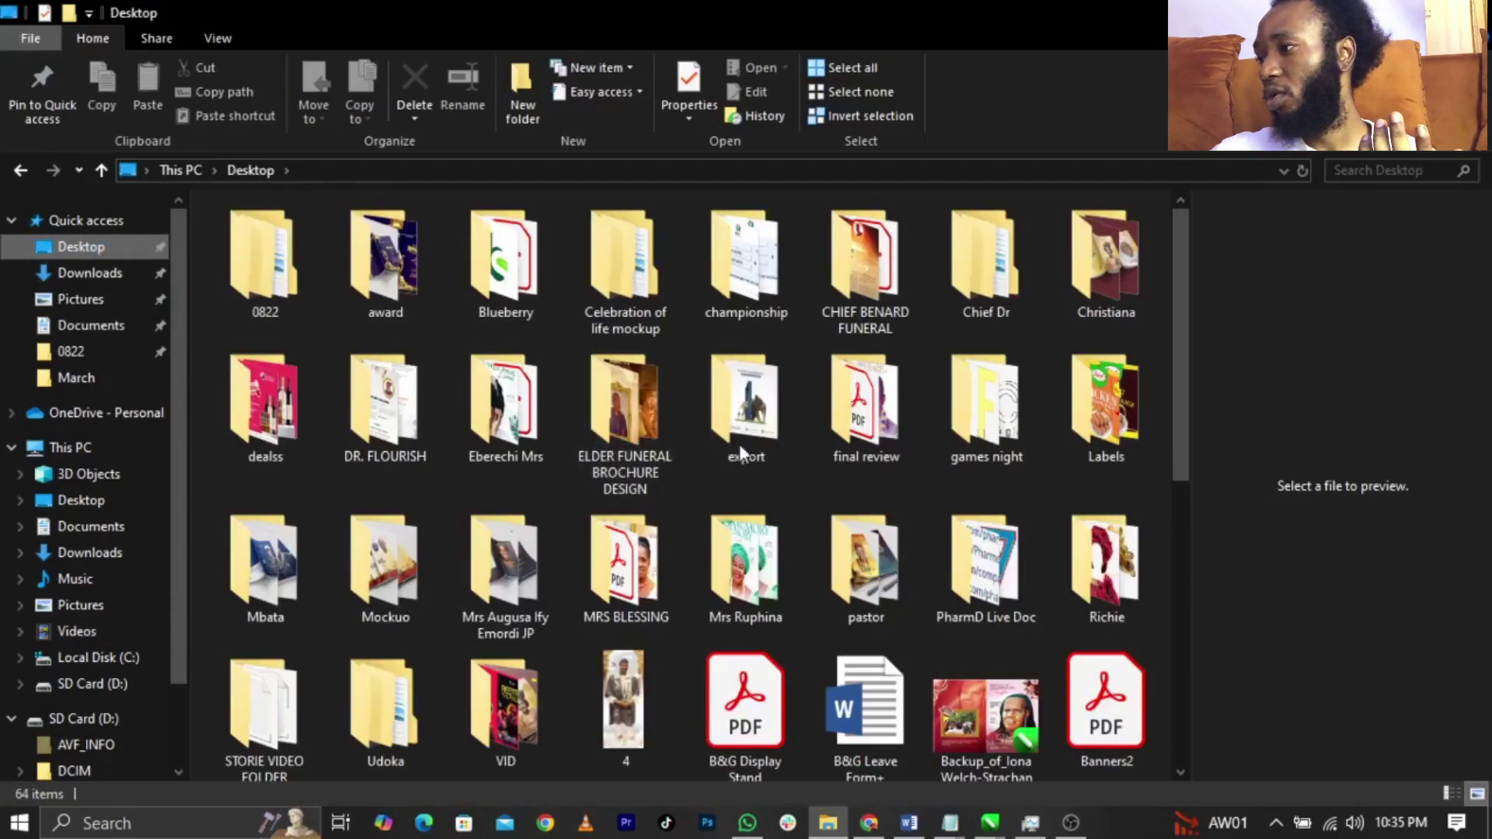
left_click(745, 435)
double_click(745, 435)
left_click(310, 289)
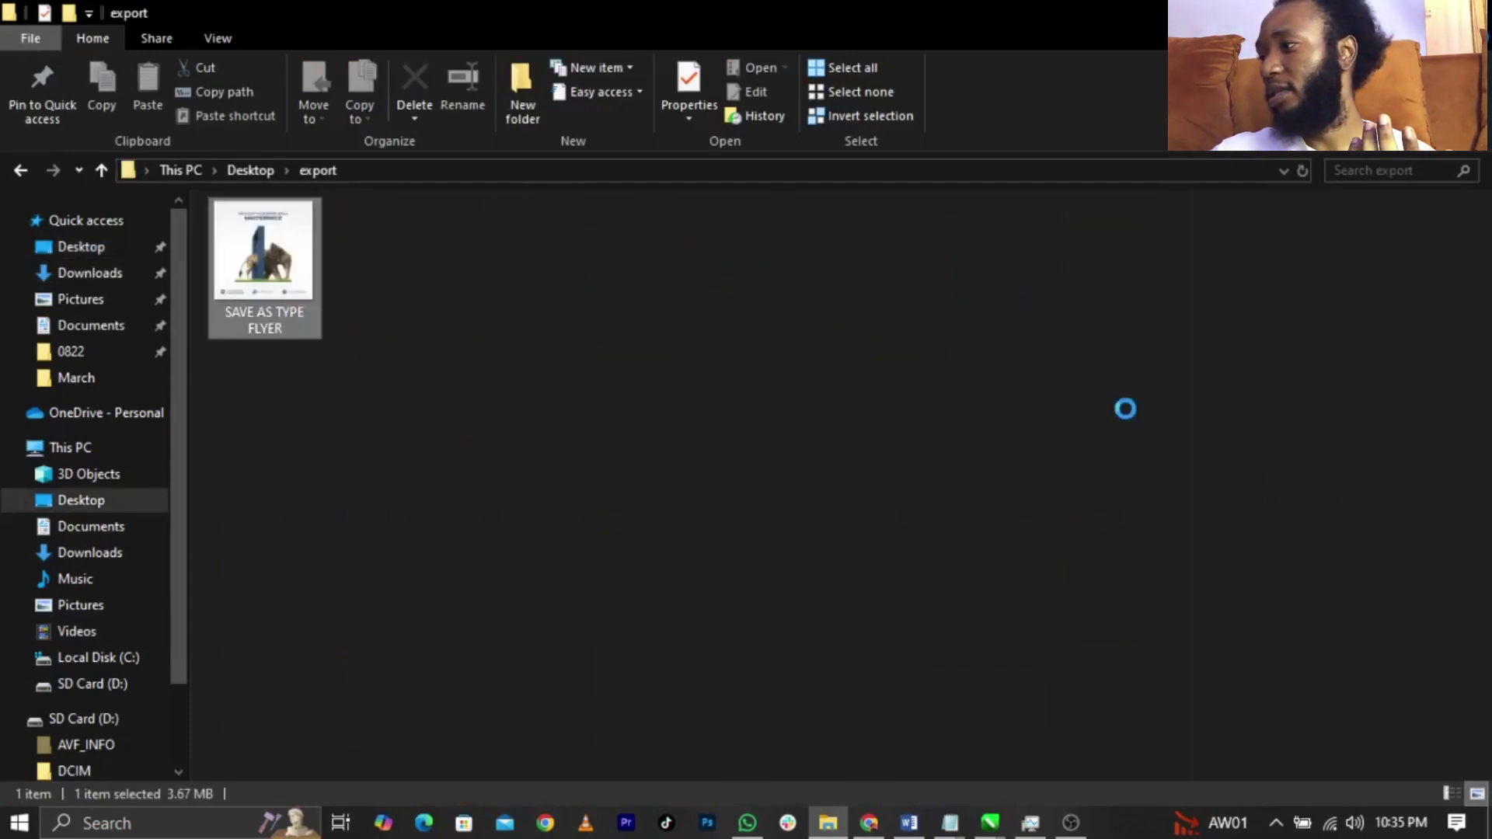
left_click_drag(1165, 443, 334, 517)
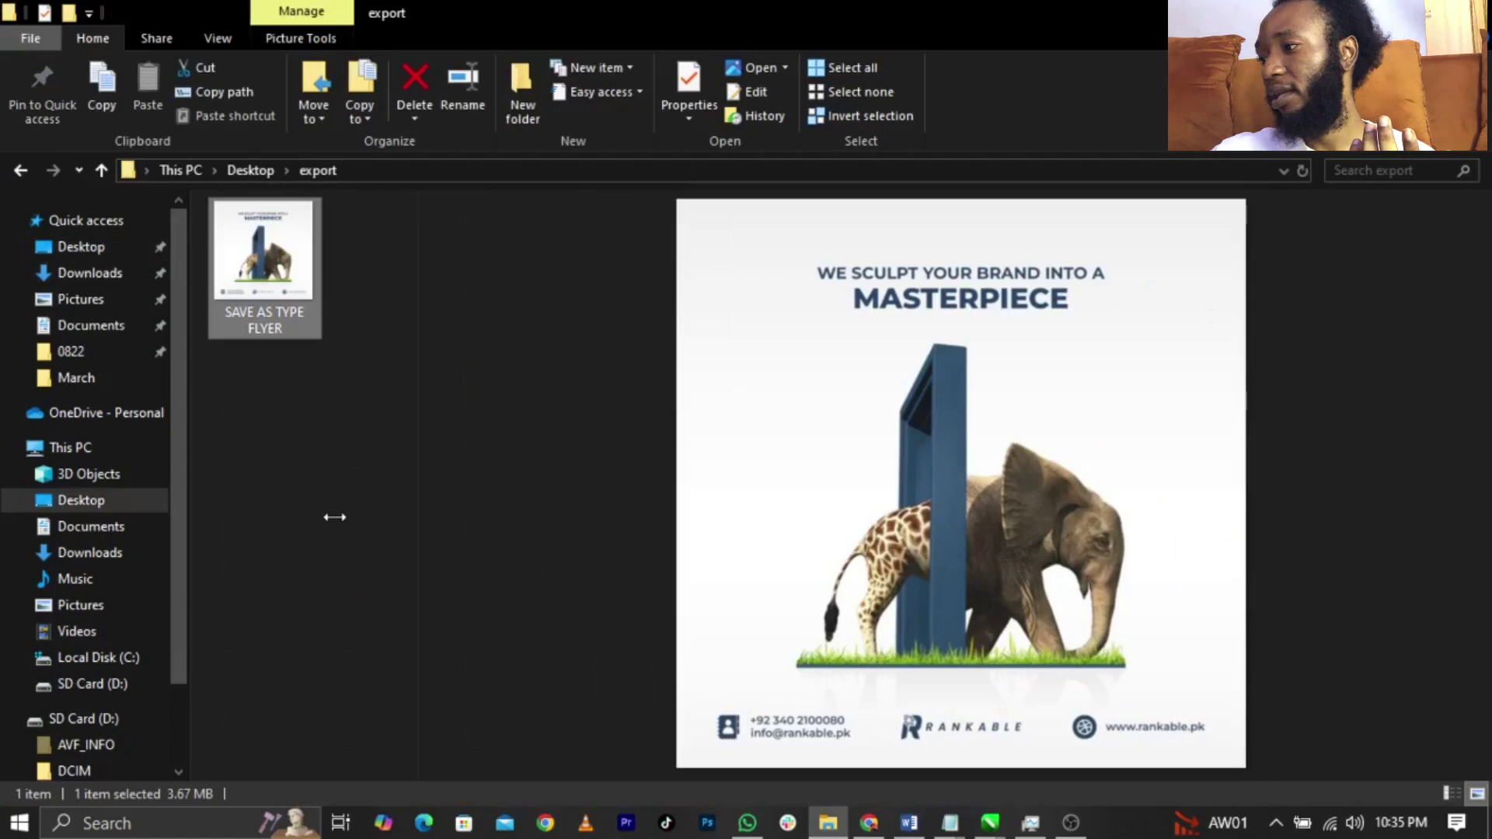